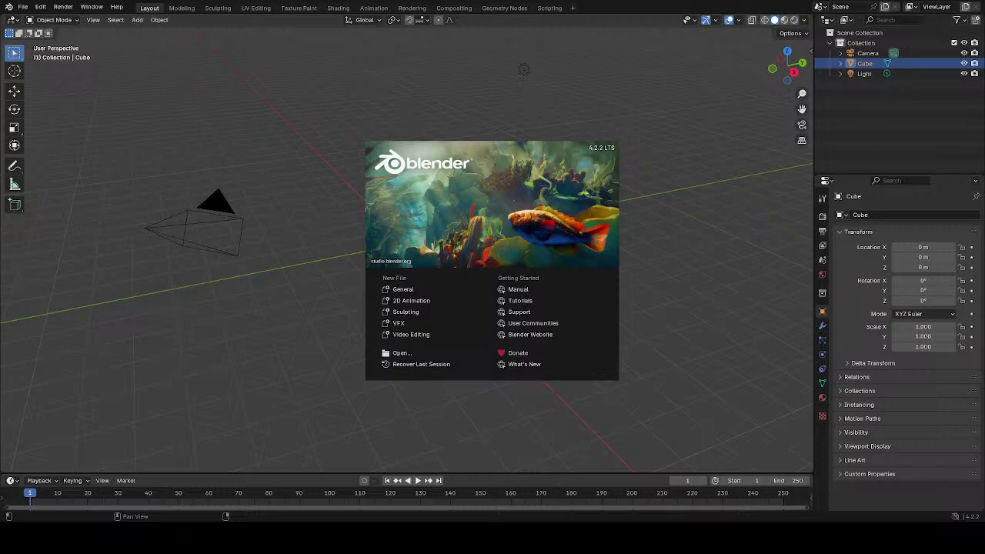
- Dismiss the startup splash screen
key("Escape")
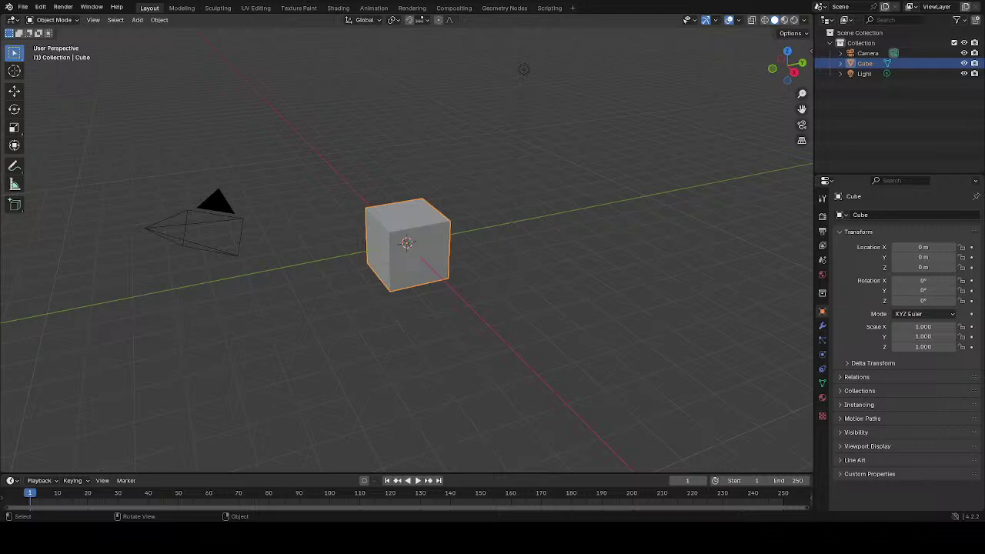
key("x")
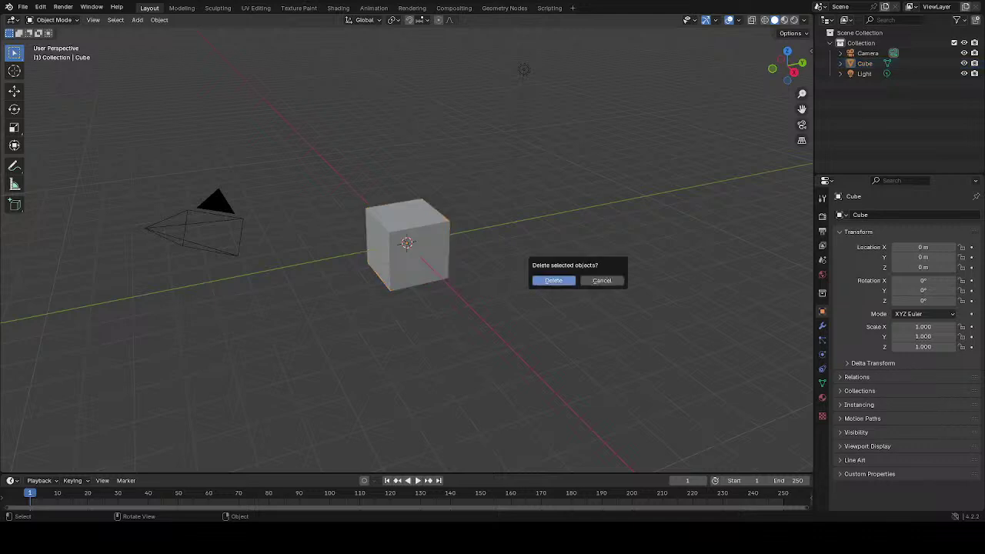
key("Escape")
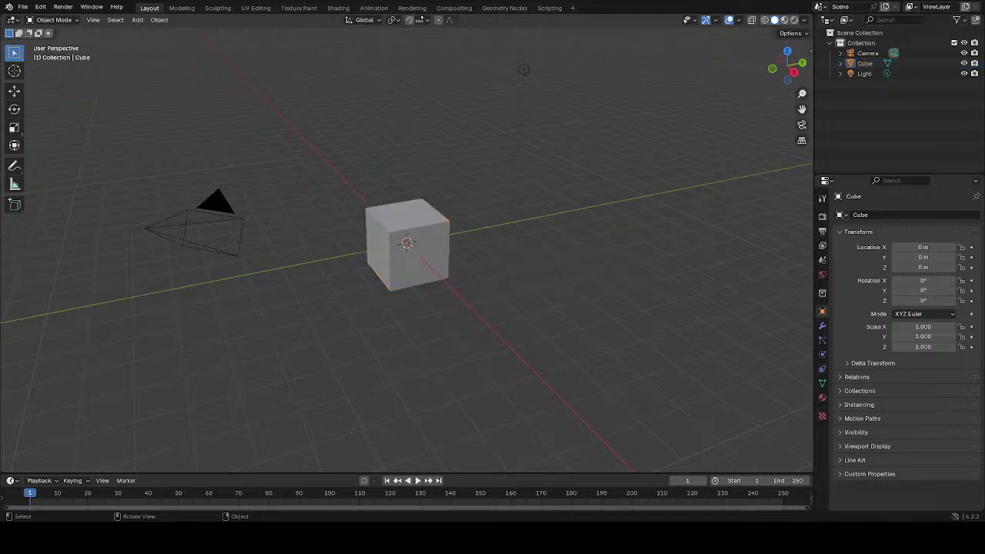
key("x")
key("Escape")
key("x")
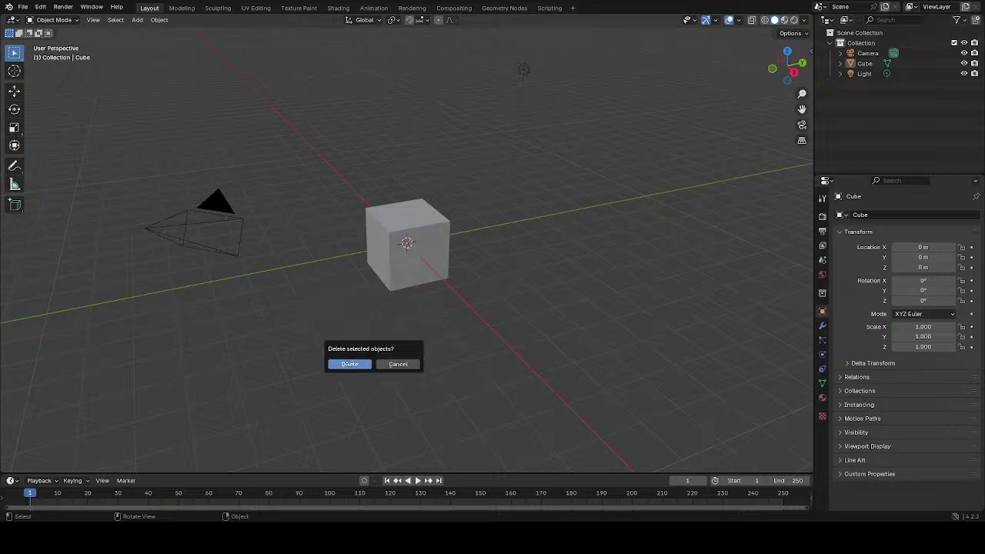
key("Escape")
key("z")
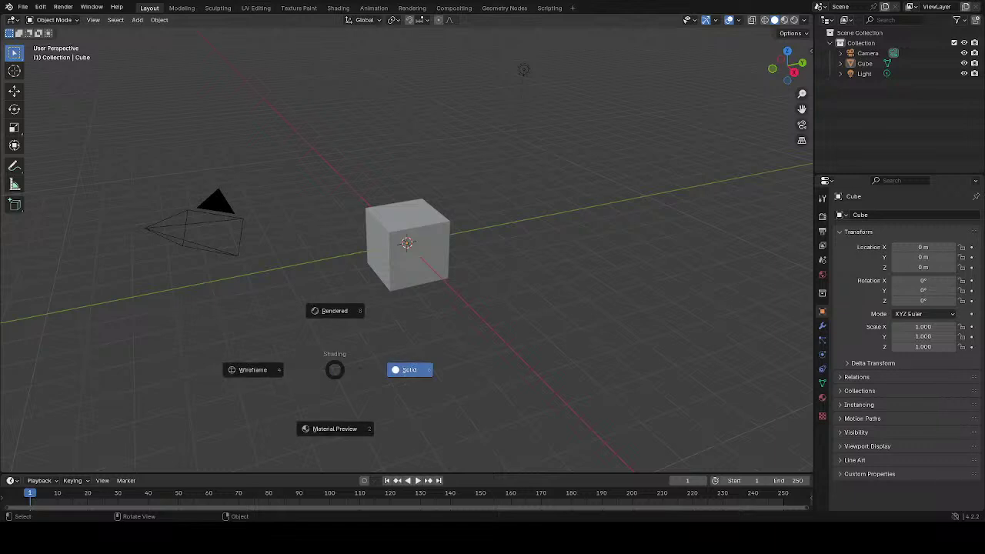
key("Escape")
key("x")
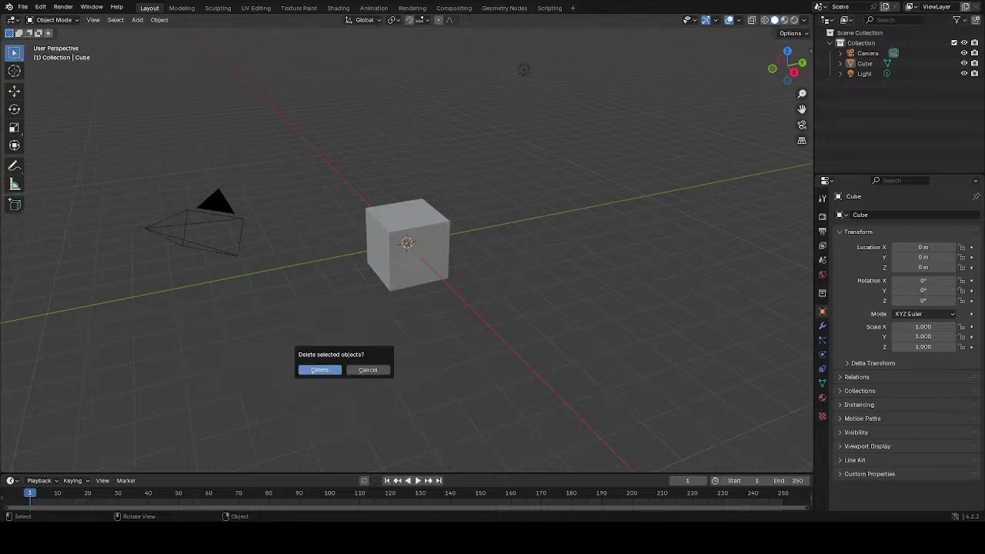
key("Escape")
- Delete the default cube, camera and light from the scene
left_click(428, 255)
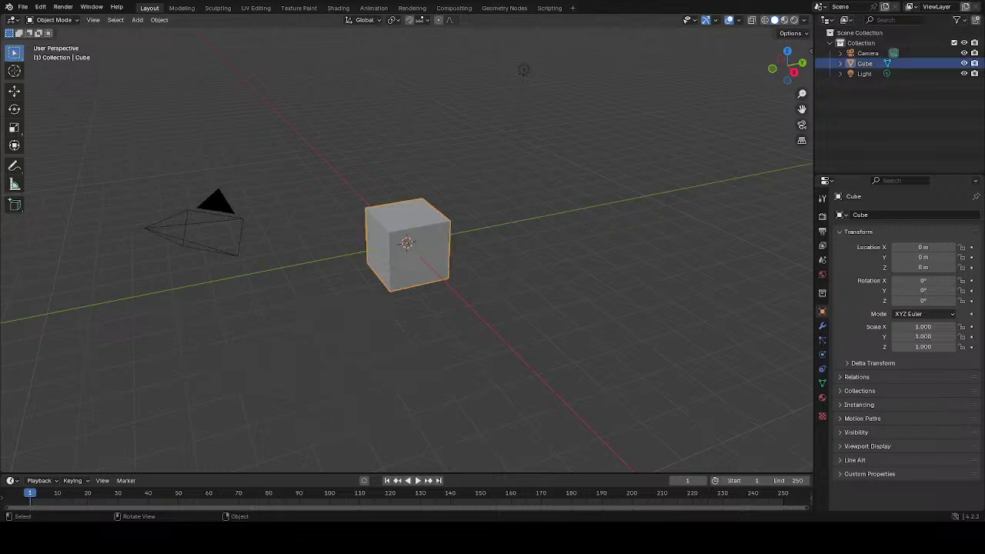
key("x")
key("Return")
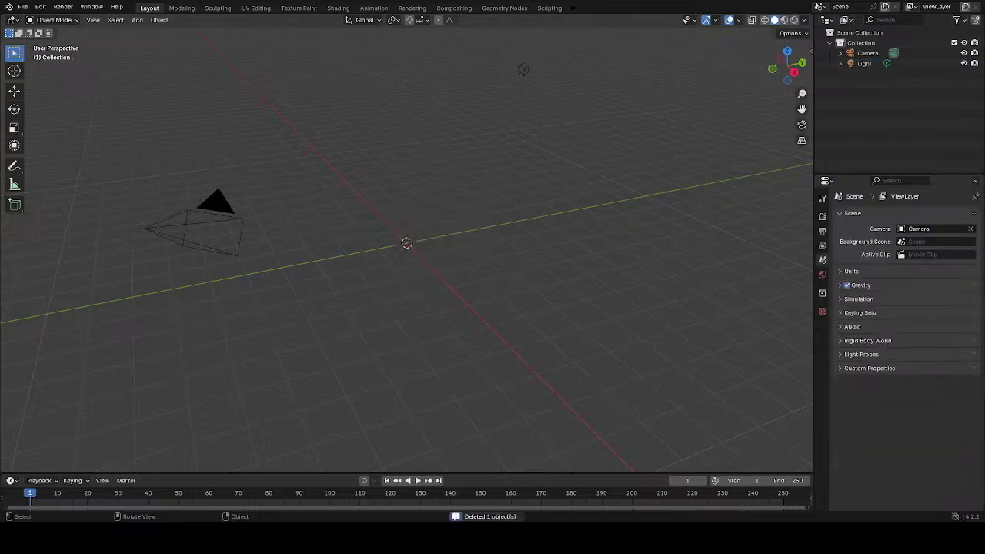
left_click(204, 198)
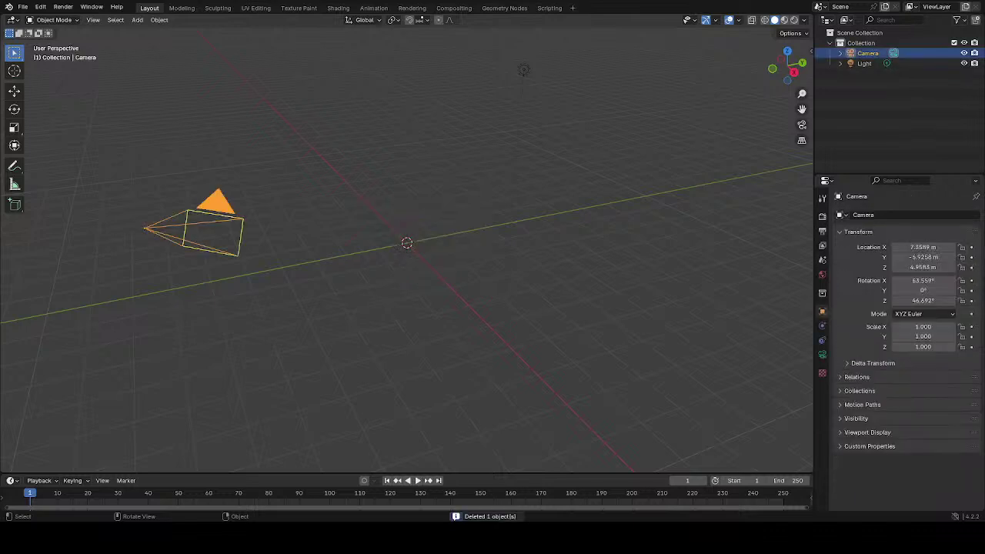
key("ctrl+a")
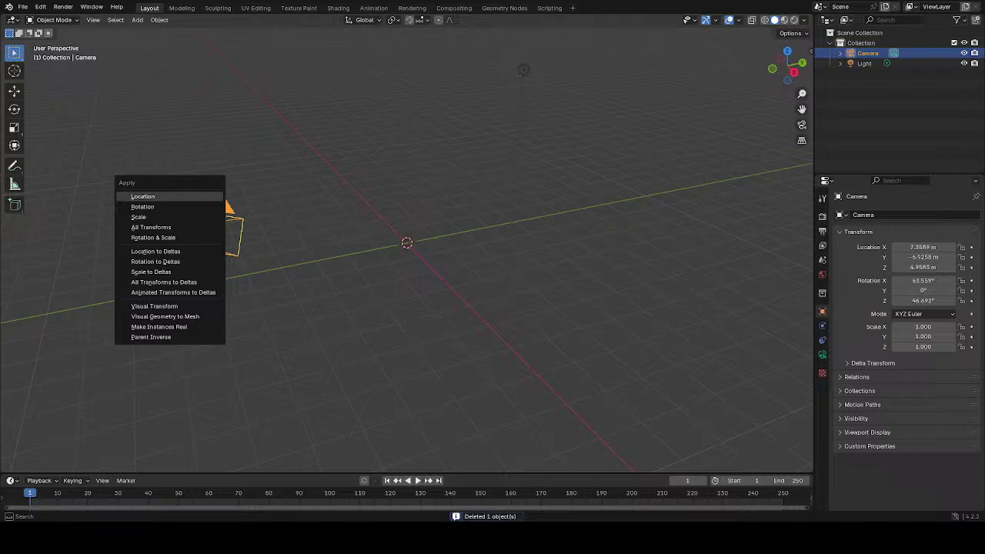
key("Escape")
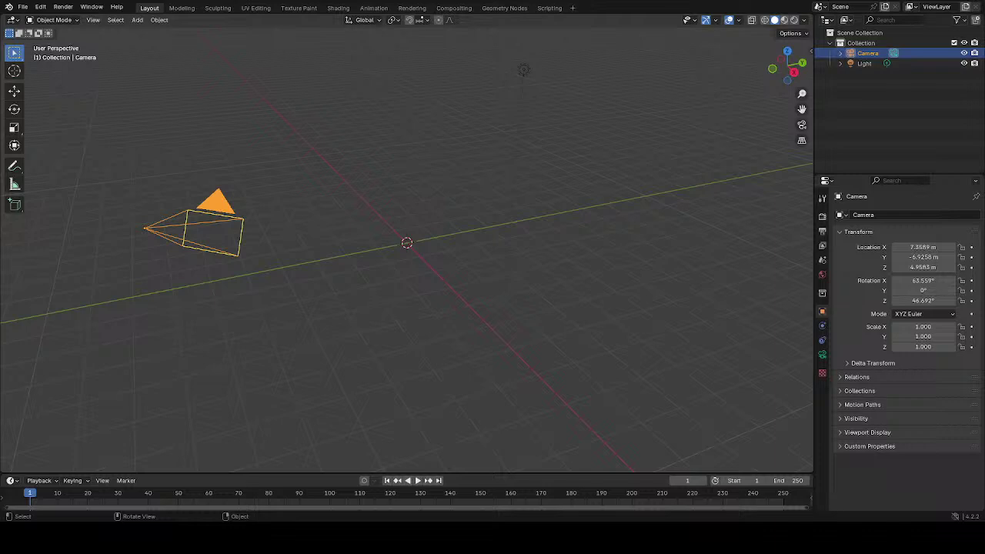
key("x")
key("Return")
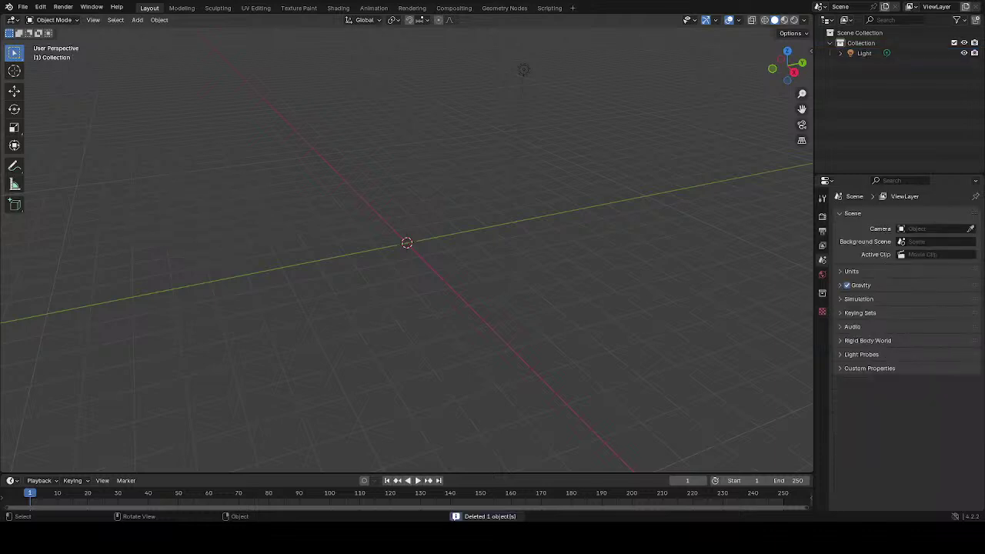
left_click(523, 71)
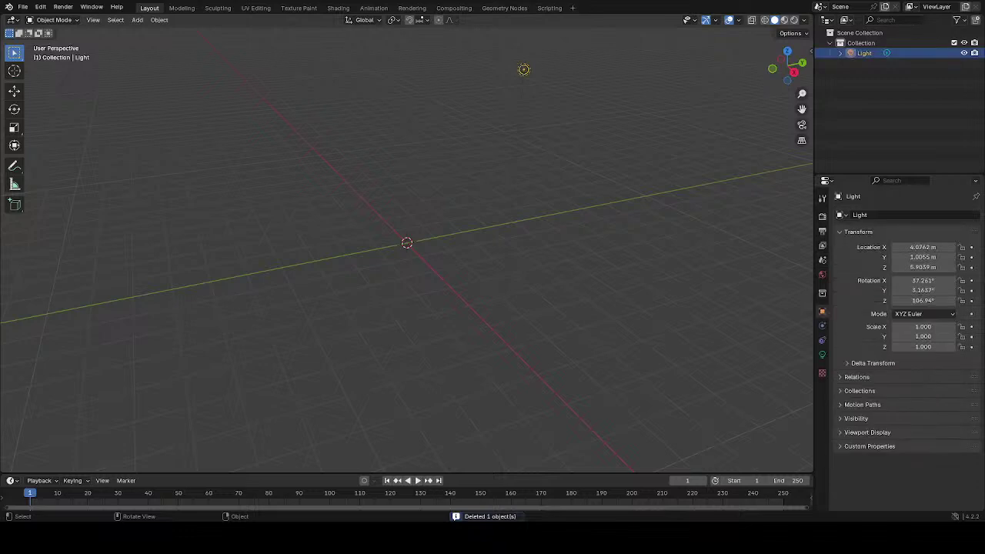
key("x")
key("Return")
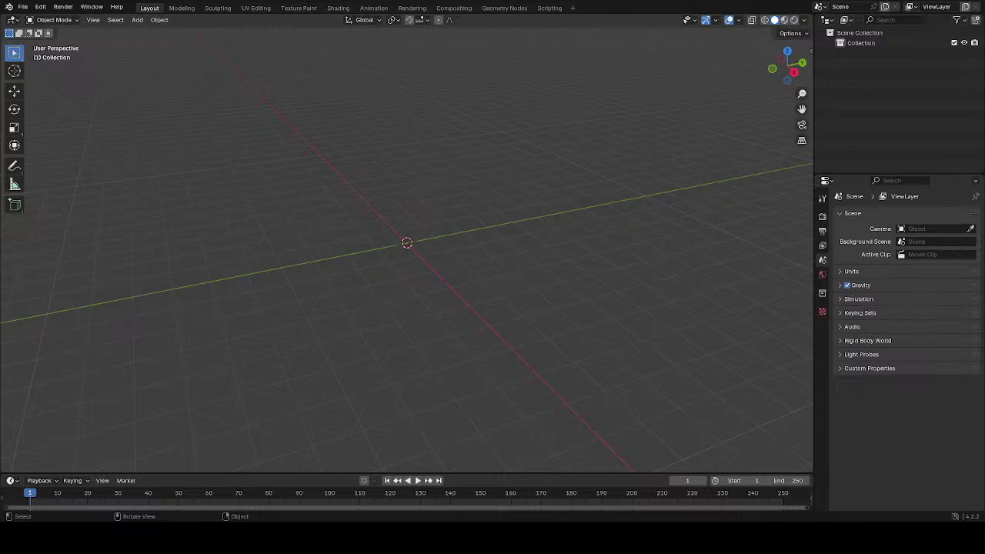
- Add a new mesh cube to the empty scene
left_click(137, 19)
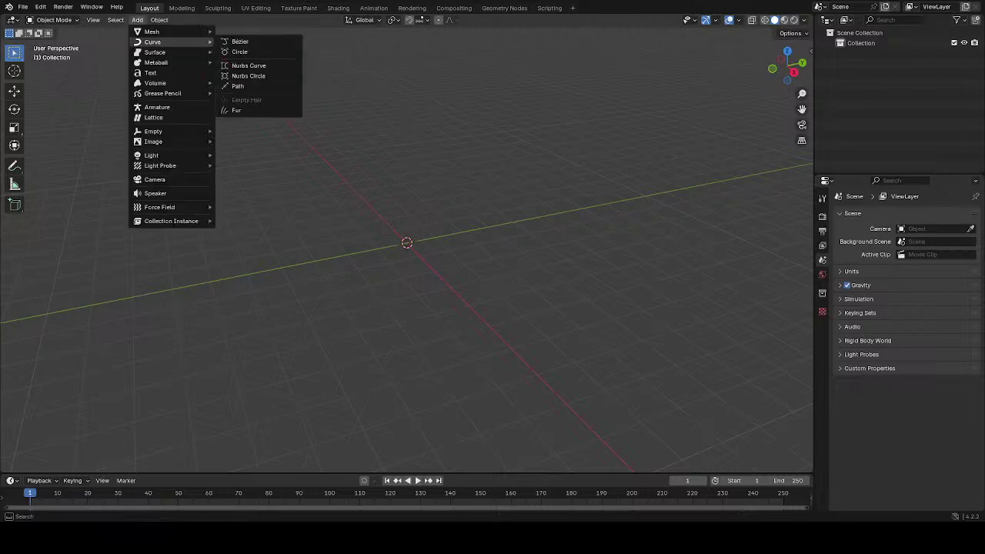
mouse_move(162, 39)
mouse_move(193, 31)
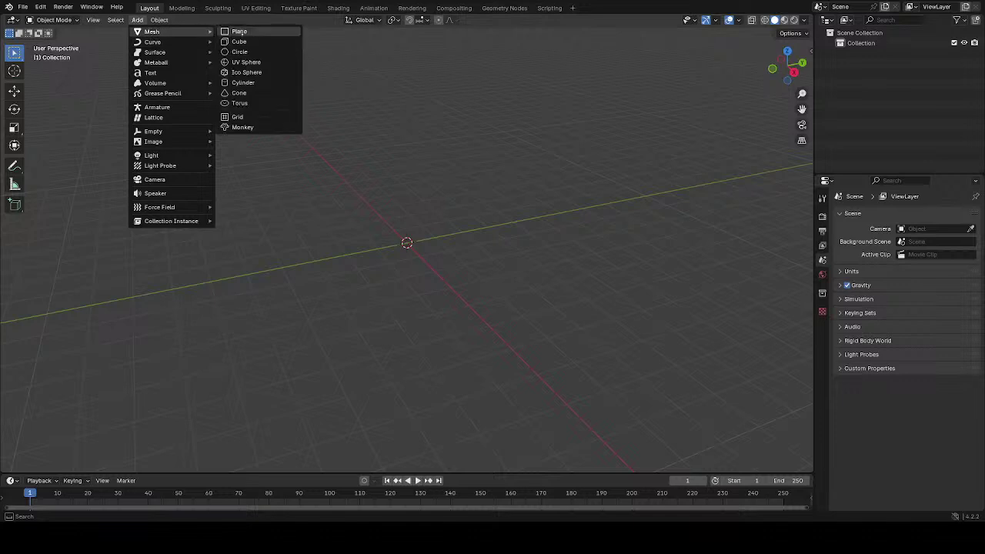
left_click(235, 42)
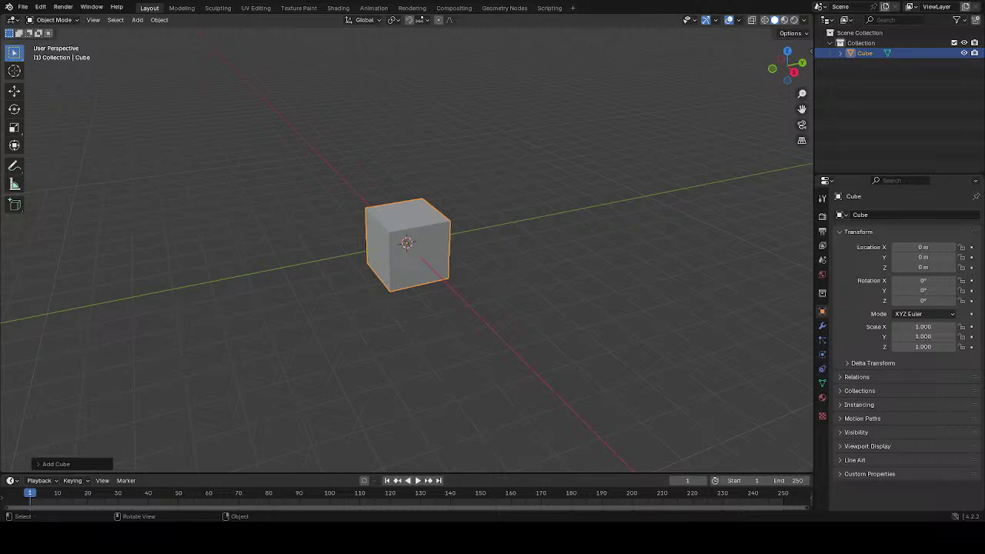
- Move the playhead to frame 0 and briefly start and stop the animation playback
left_click(27, 492)
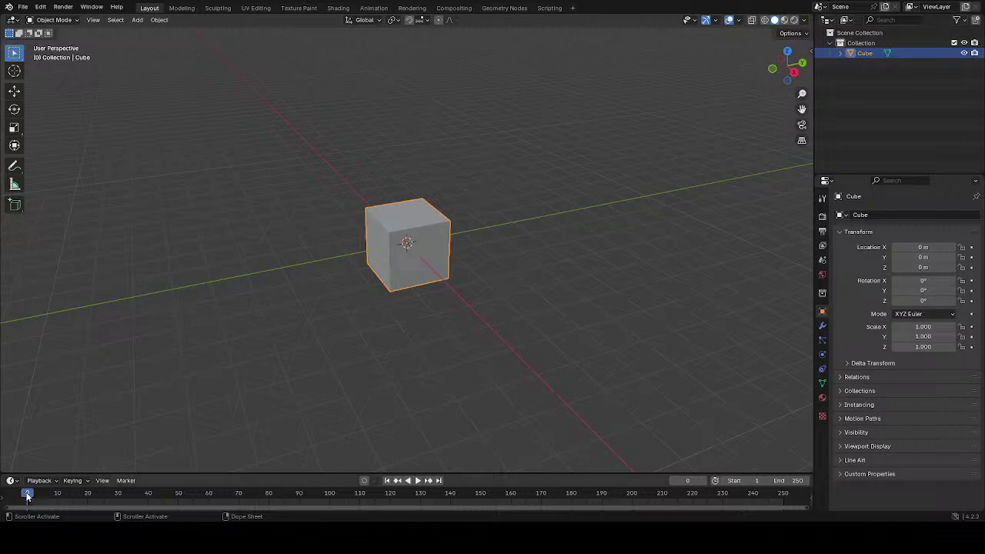
key("space")
key("space")
- Enlarge the timeline area and reveal its channel list
left_click_drag(523, 475, 509, 364)
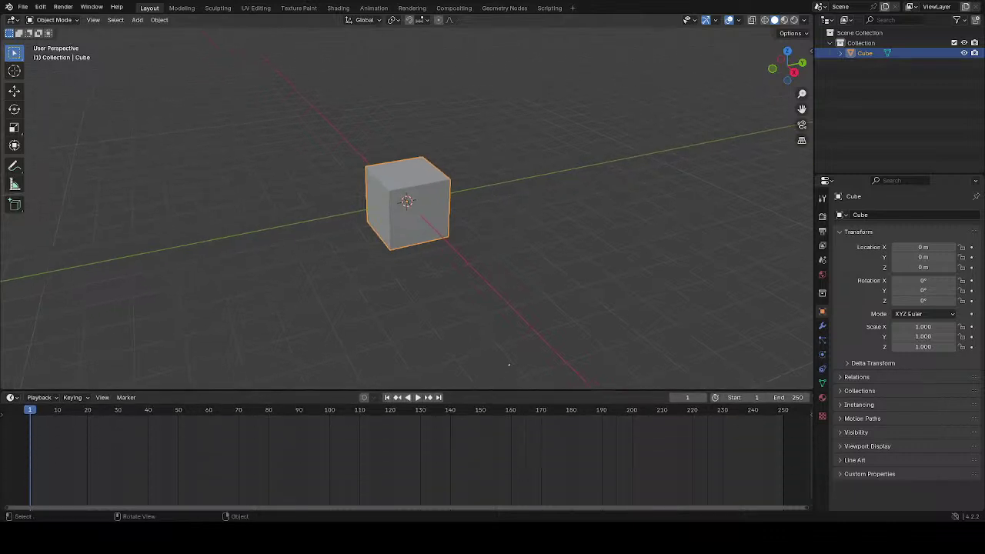
left_click(4, 416)
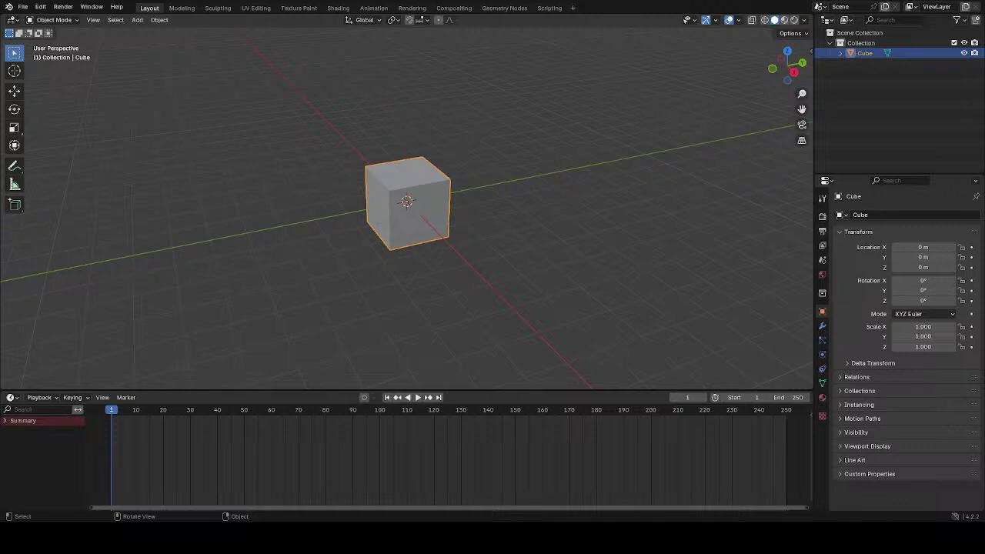
- Insert a keyframe for the cube's location, rotation and scale at frame 1
left_click(317, 234)
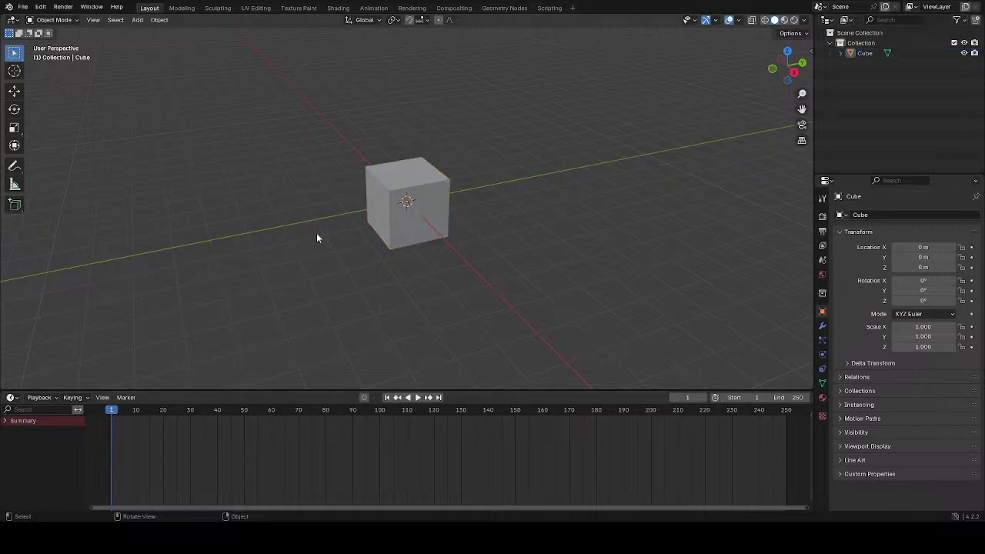
left_click(431, 218)
key("i")
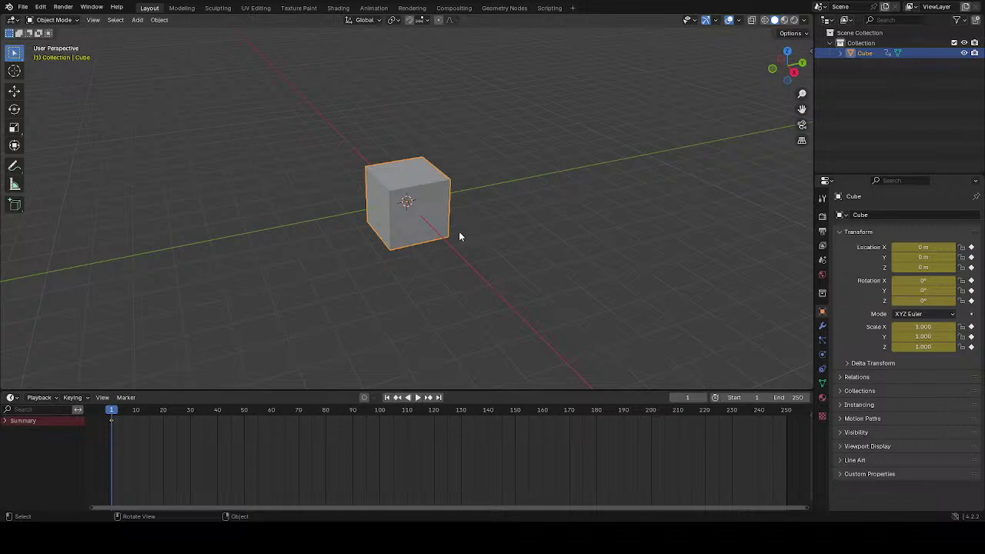
- Try to insert a keyframe with the cube deselected, and reselect the cube
left_click(279, 314)
key("i")
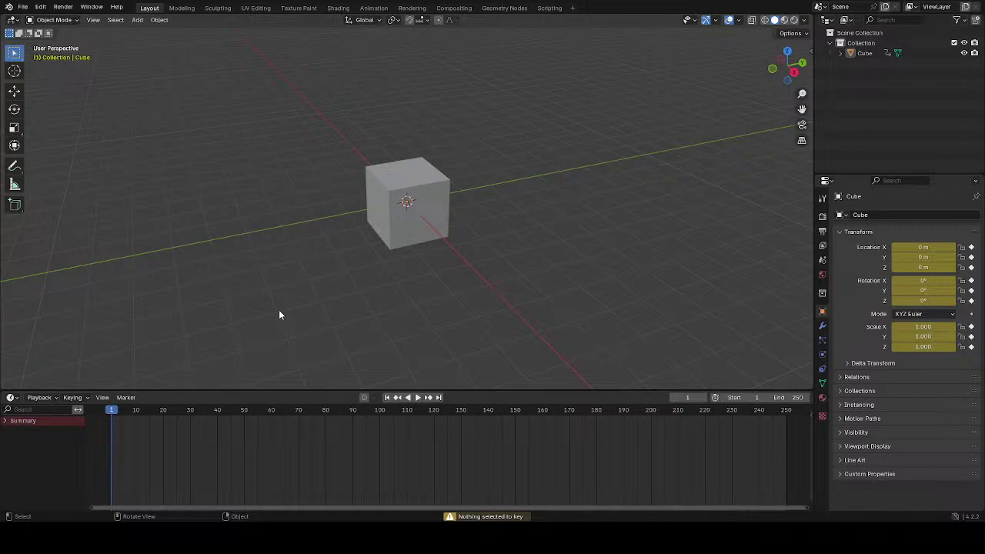
left_click(407, 202)
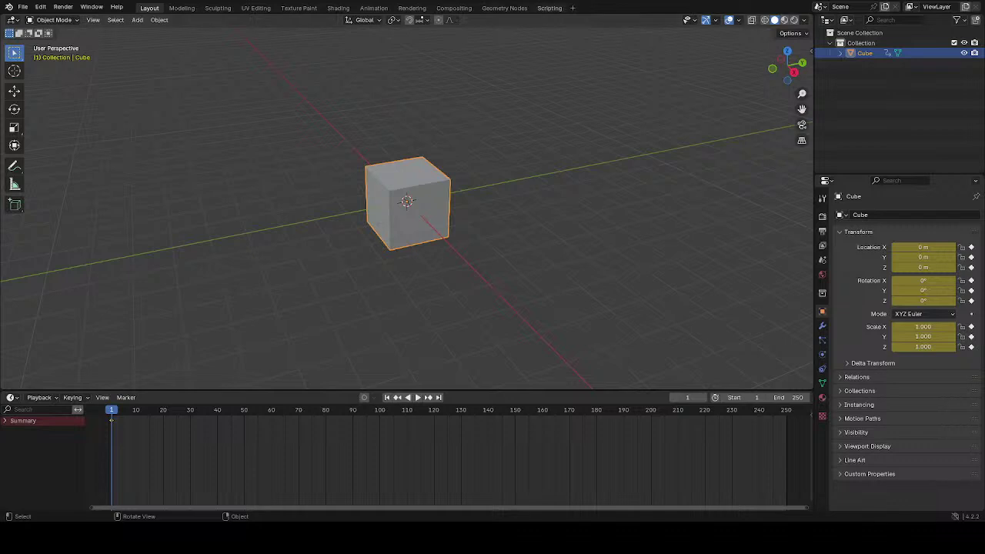
- Switch to the Scripting workspace and show the text editor's sidebar with its find and replace options
left_click(549, 8)
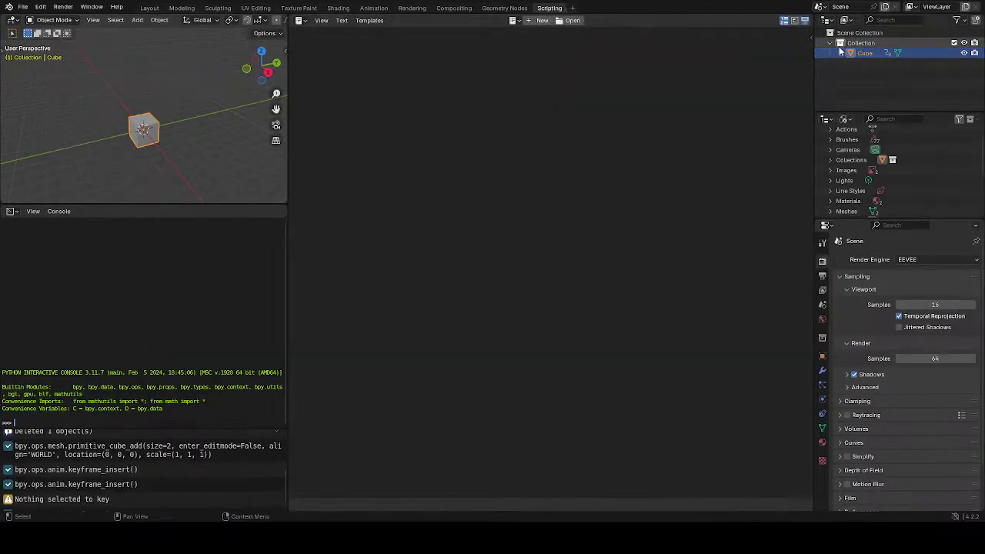
left_click(809, 35)
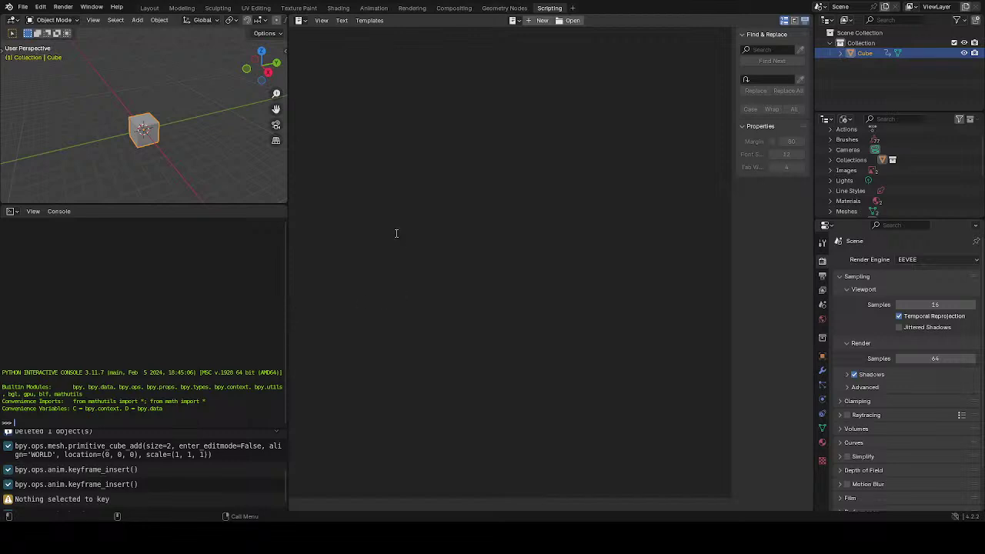
- Turn off syntax highlighting and line numbers in the empty text editor
right_click(578, 243)
left_click(301, 21)
left_click(517, 20)
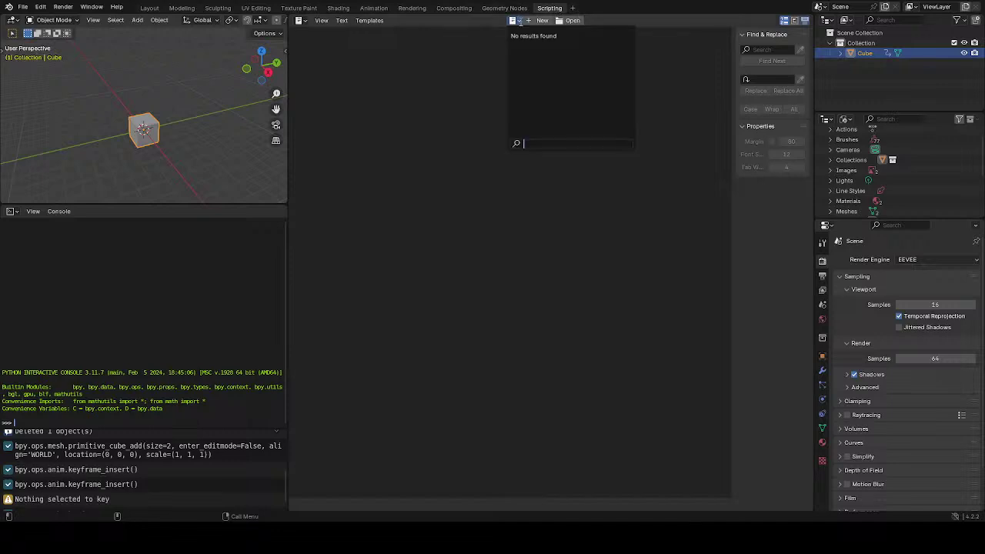
left_click(805, 21)
left_click(783, 21)
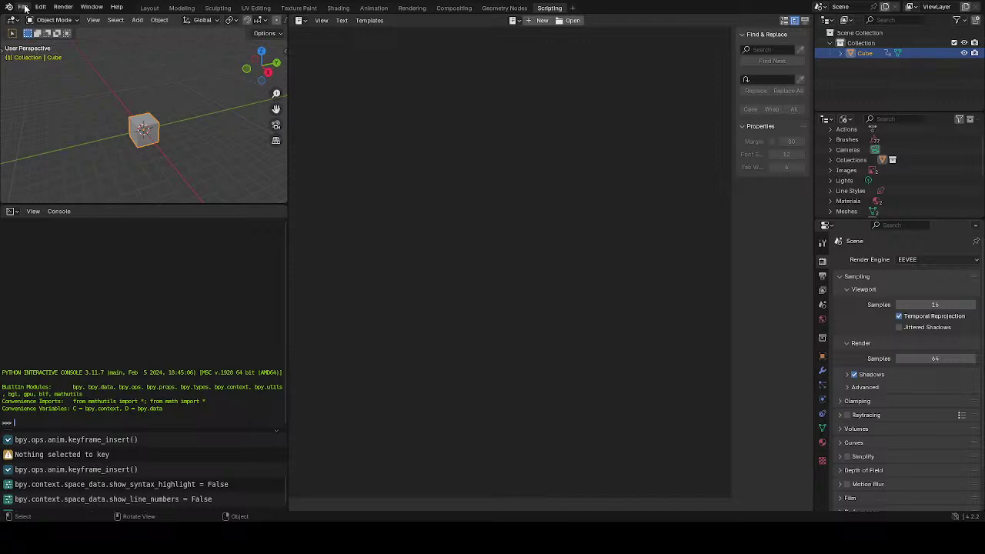
- Switch the program window to fullscreen
left_click(98, 8)
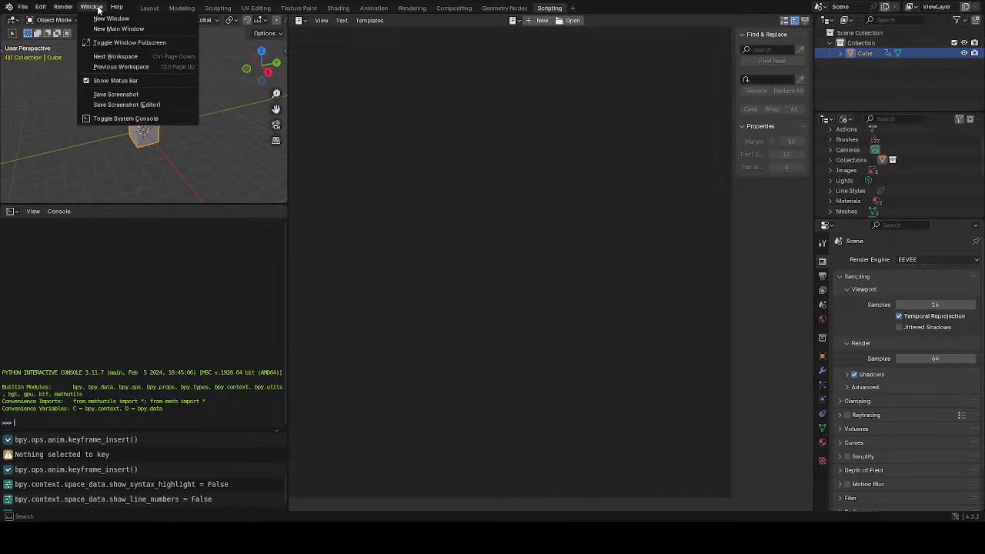
left_click(123, 42)
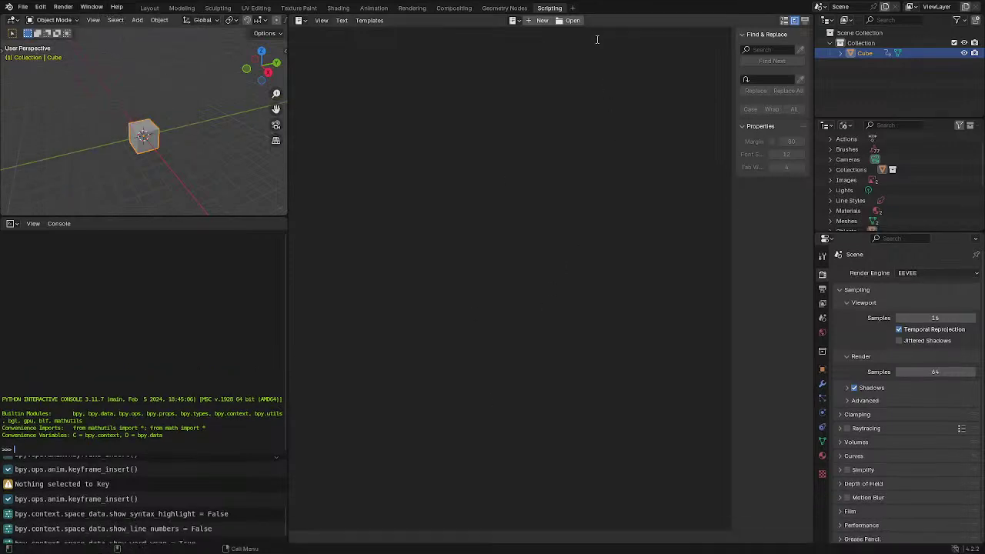
- Delete the Scripting workspace
right_click(543, 9)
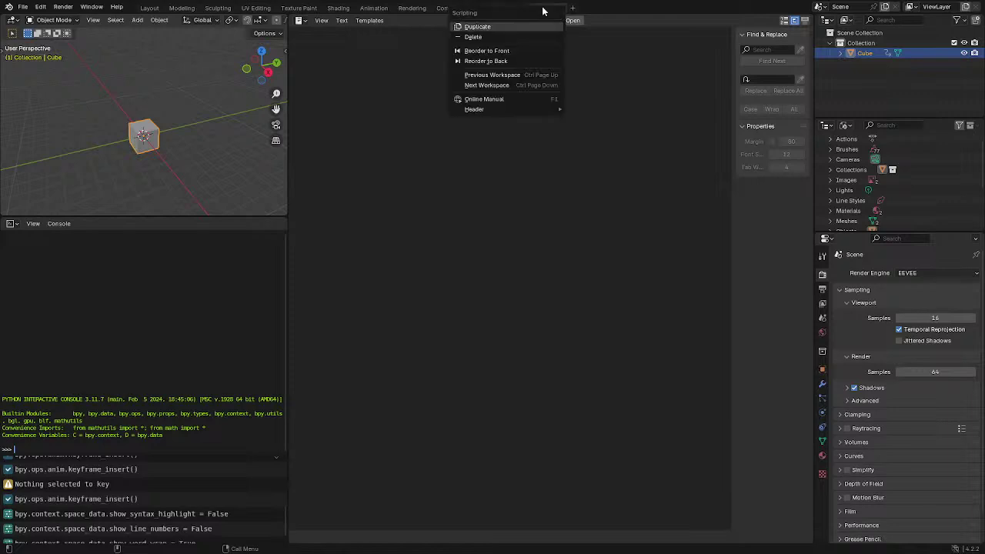
left_click(473, 37)
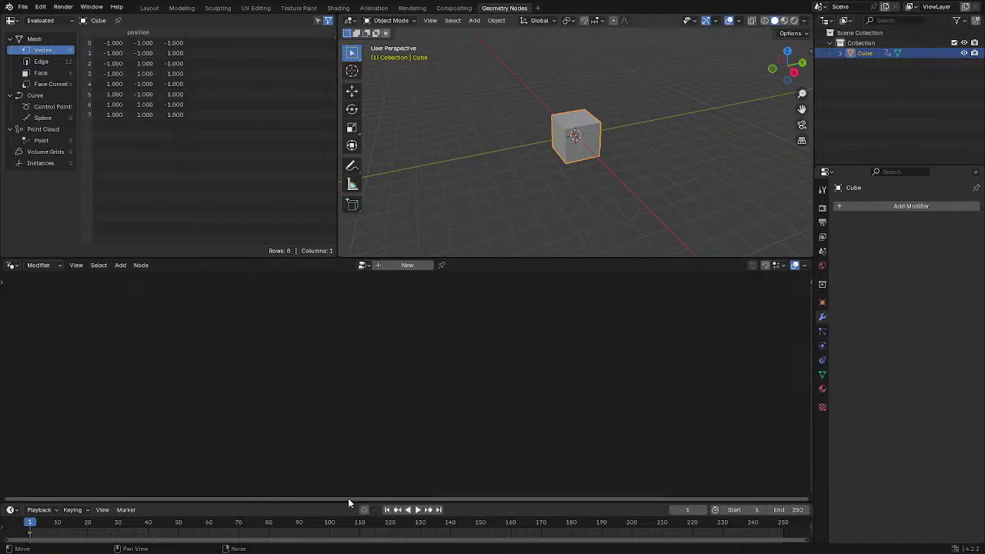
- Enlarge the timeline area below the node editor in the Geometry Nodes workspace
left_click_drag(348, 501, 363, 409)
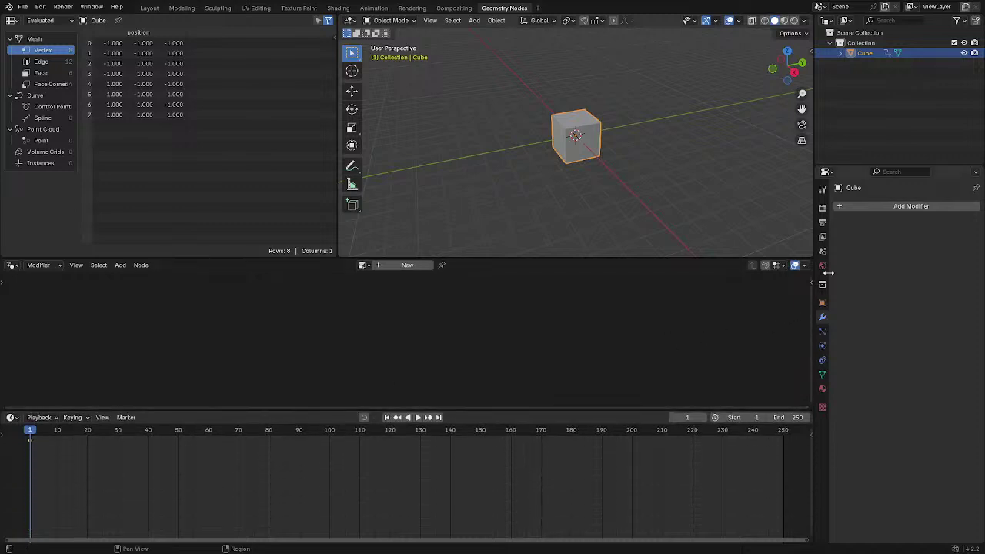
left_click(14, 265)
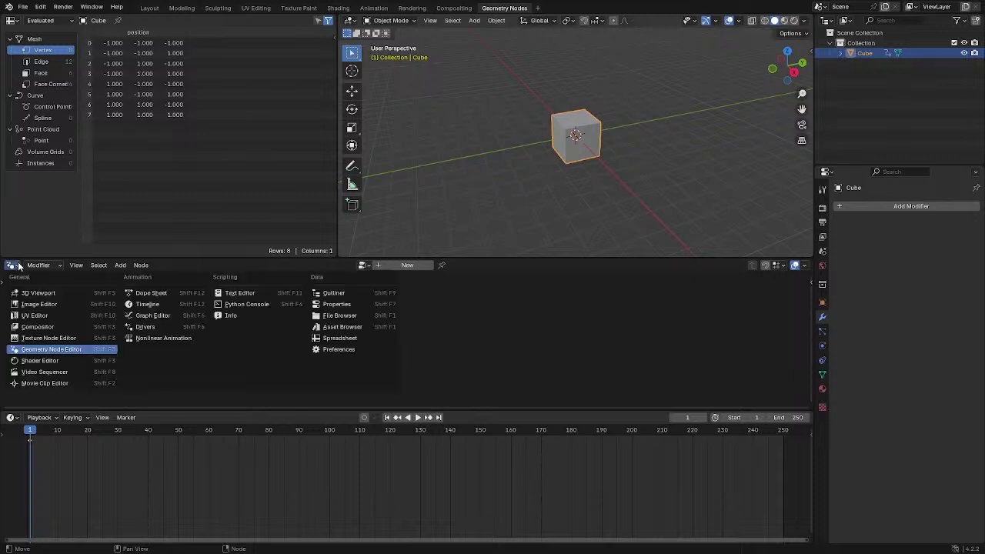
left_click(18, 266)
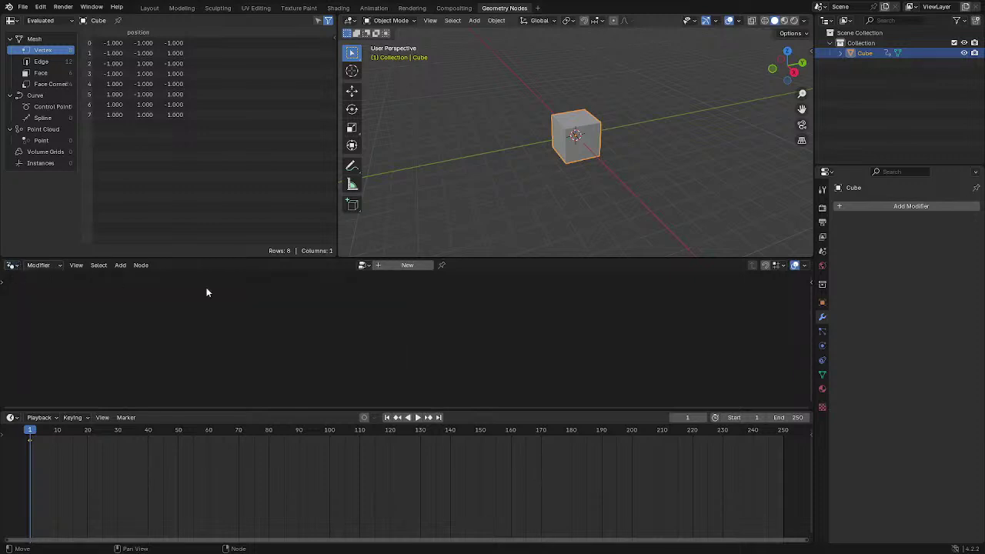
- Close the node editor area in the Geometry Nodes workspace
right_click(608, 301)
mouse_move(608, 301)
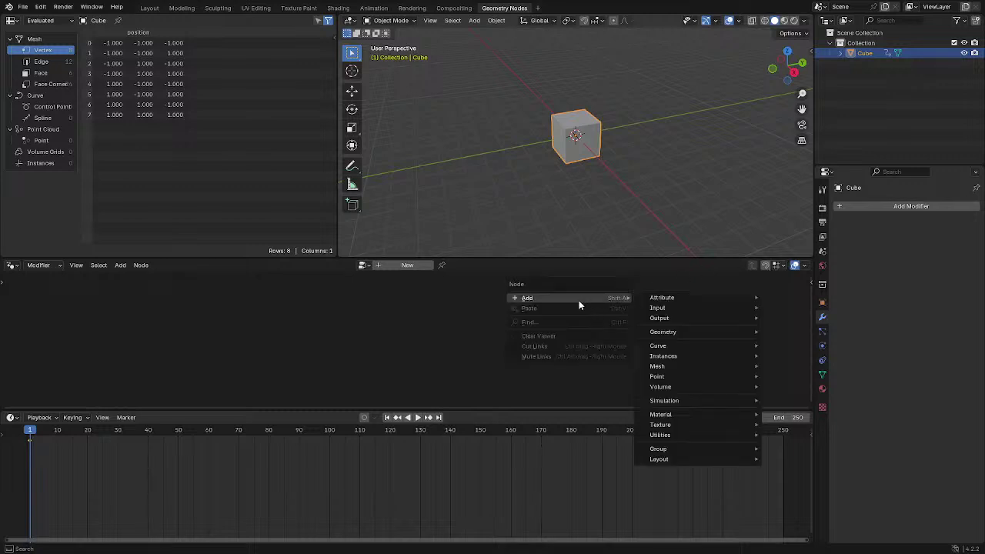
left_click(505, 267)
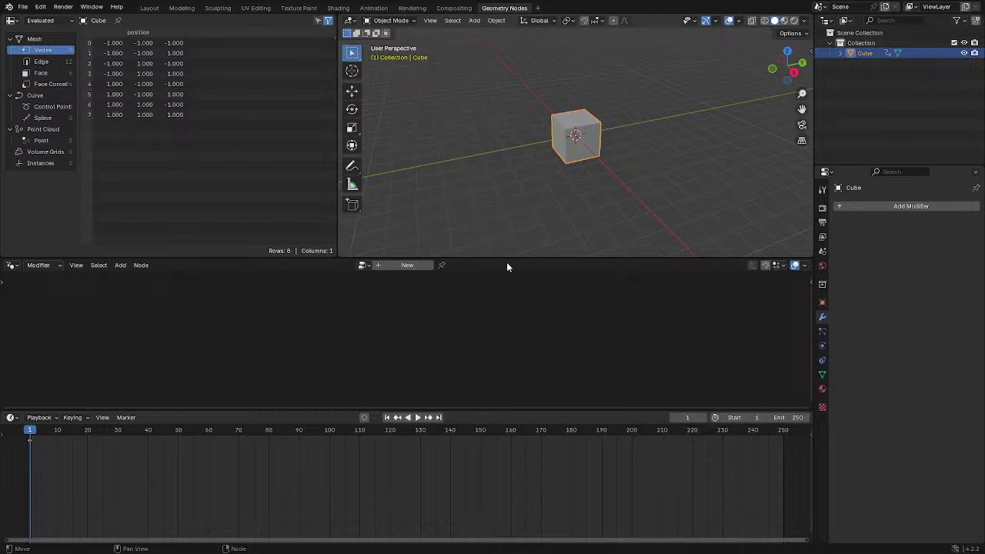
right_click(508, 266)
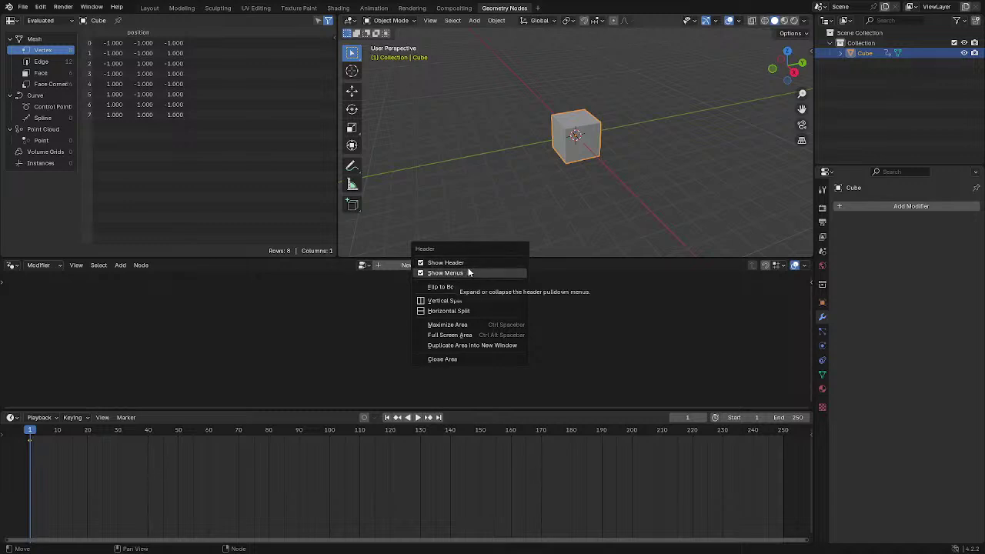
left_click(437, 359)
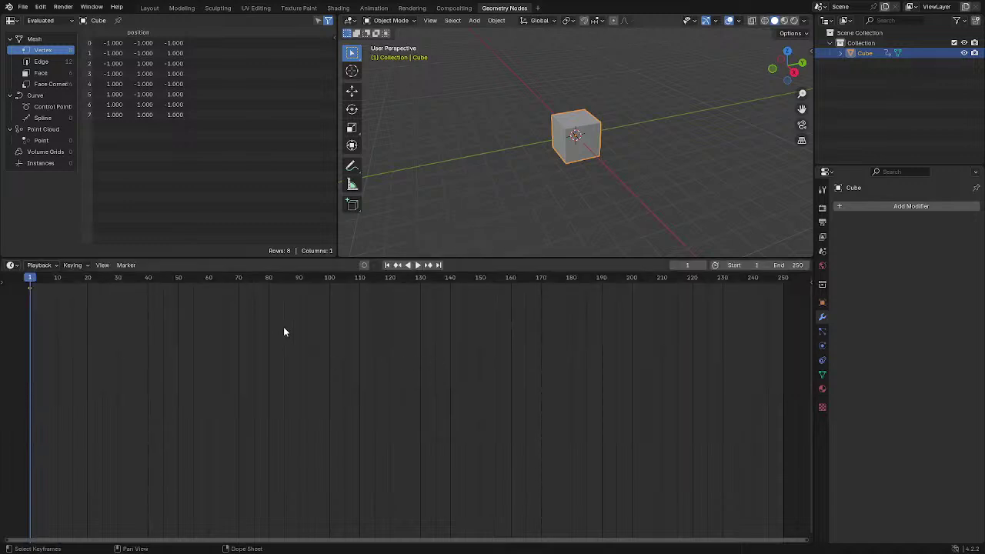
- Enlarge the 3D viewport by lowering the timeline's upper edge and narrowing the spreadsheet area
left_click_drag(390, 258, 377, 401)
right_click(240, 26)
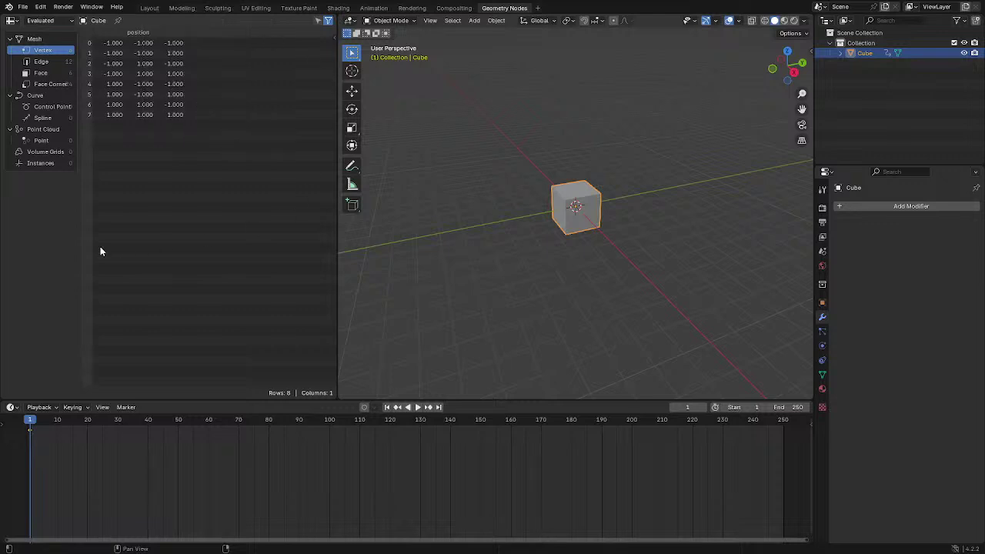
left_click_drag(336, 305, 227, 288)
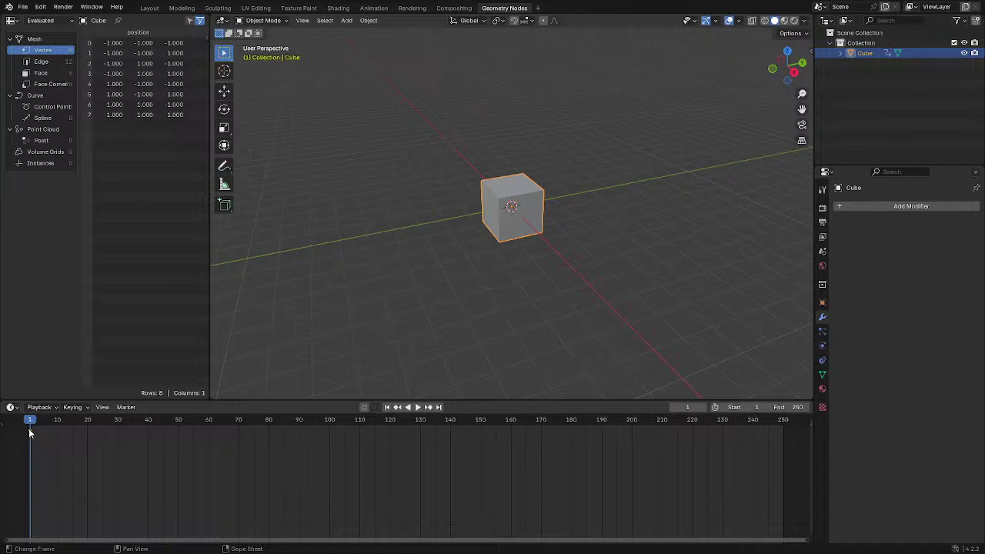
- Insert keyframes at frame 1 using the timeline's keyframe options
right_click(29, 434)
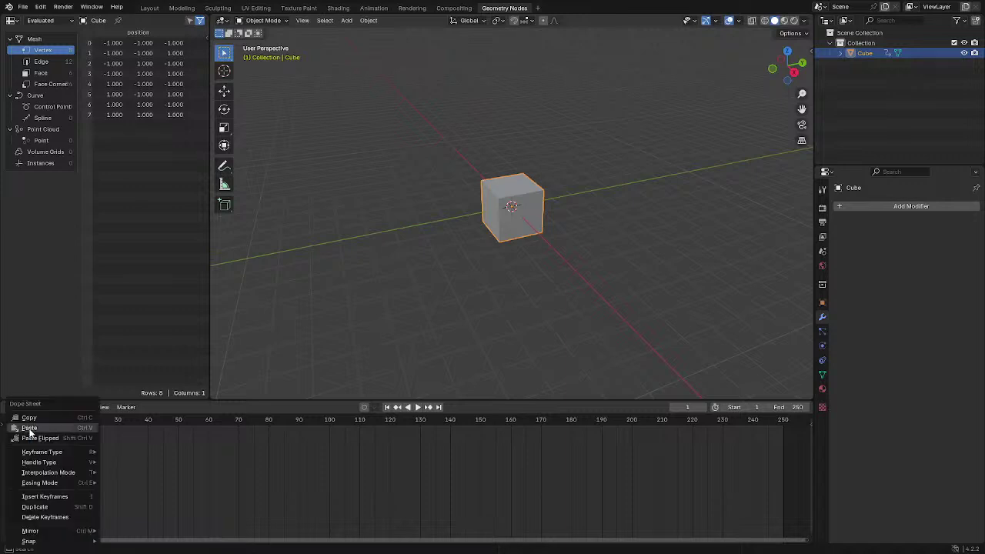
mouse_move(66, 454)
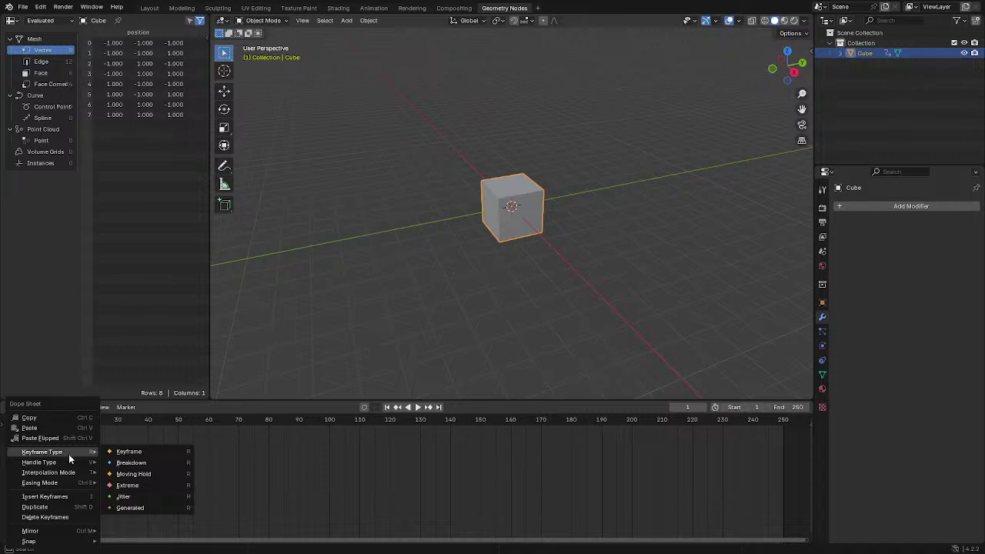
left_click(58, 497)
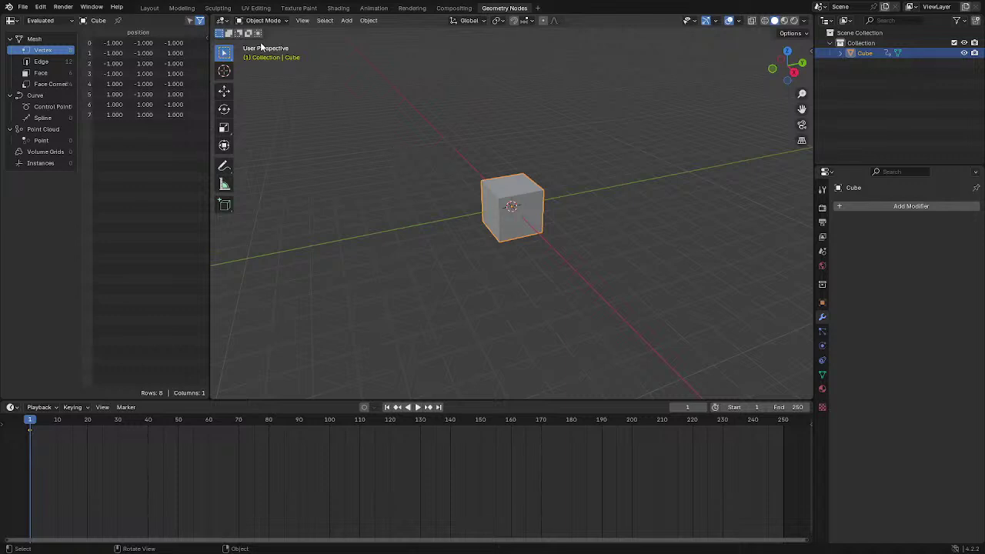
- Try to insert a Location, Rotation & Scale keyframe with the cube deselected
key("k")
key("k")
left_click(412, 224)
key("k")
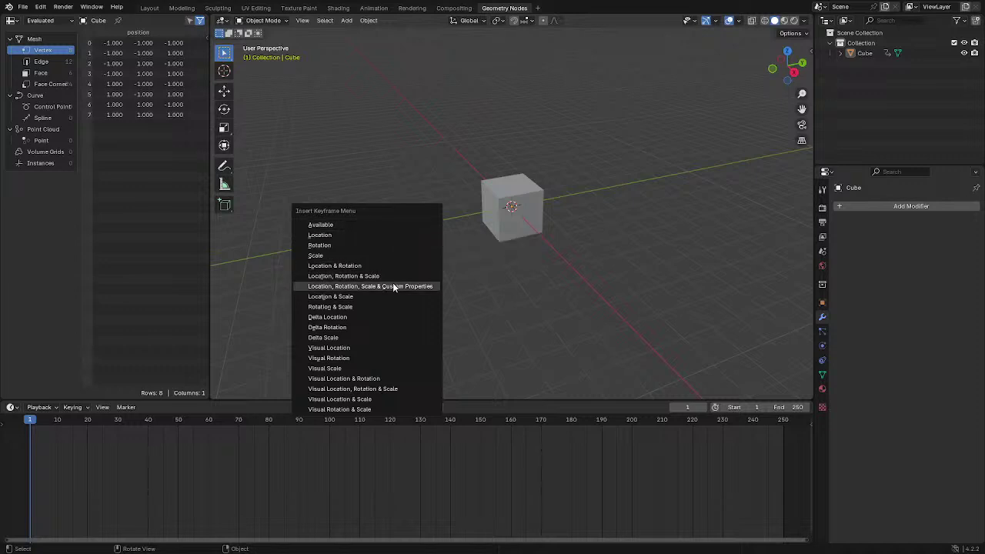
left_click(370, 277)
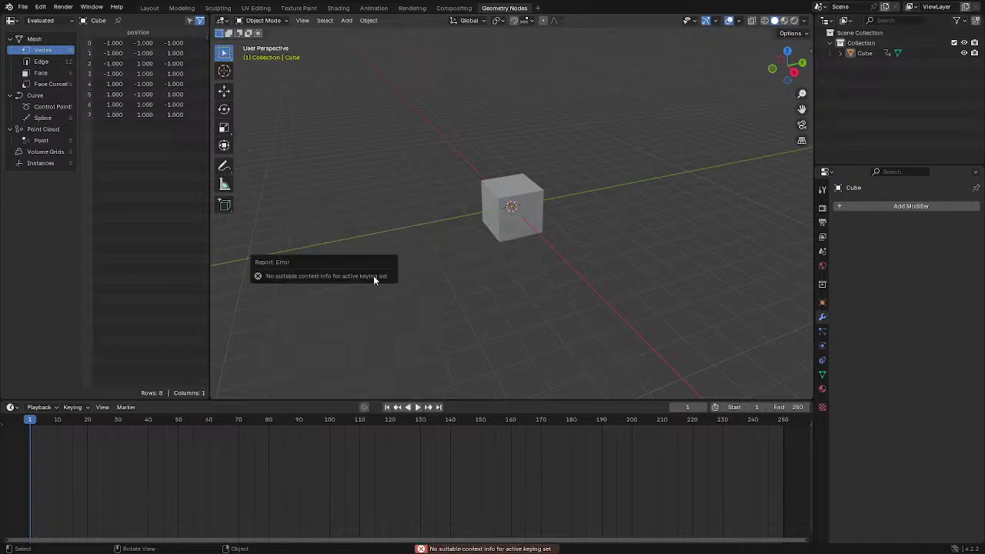
- Select the cube and insert a Location, Rotation & Scale keyframe at frame 1
left_click(496, 223)
key("k")
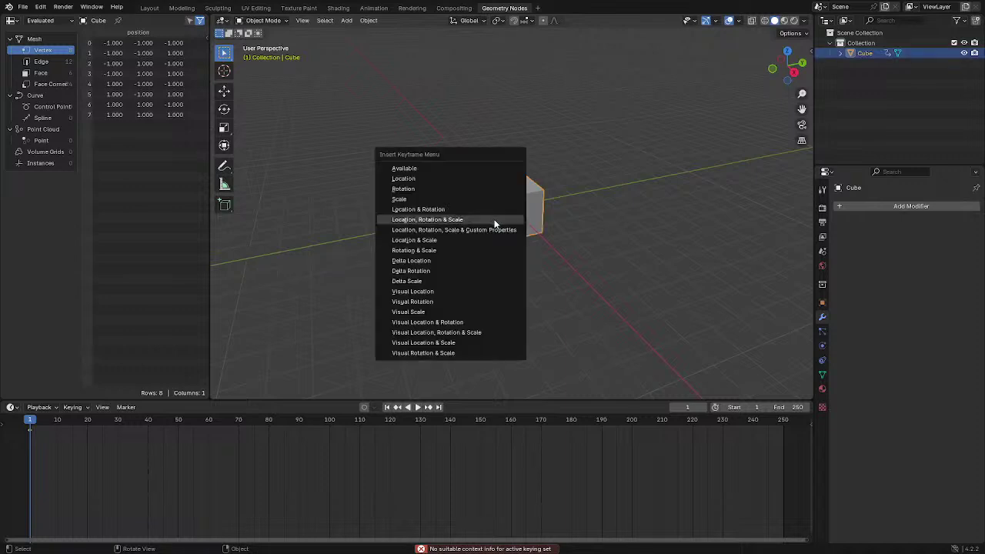
left_click(485, 219)
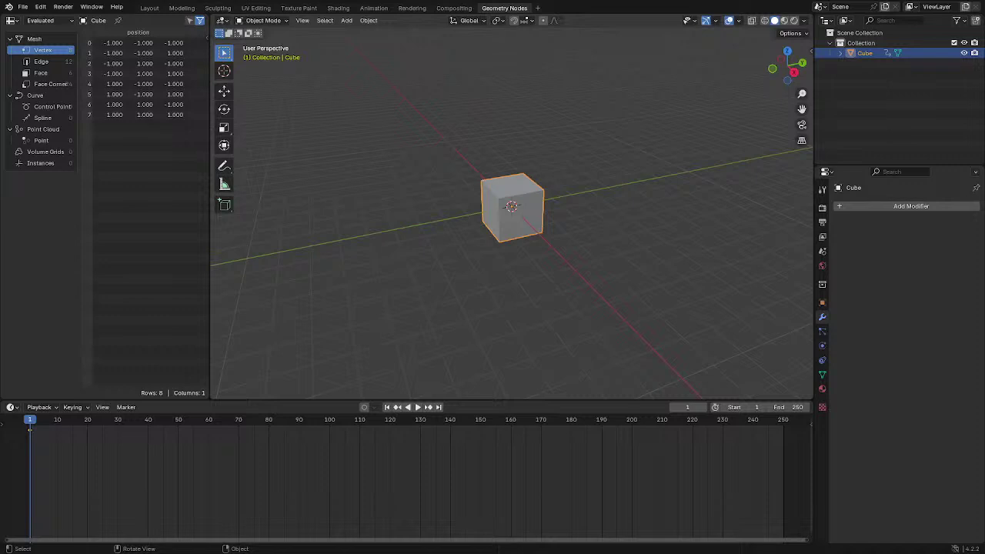
- Deselect the cube and try twice to insert a Location, Rotation & Scale keyframe with nothing selected
left_click(447, 254)
key("k")
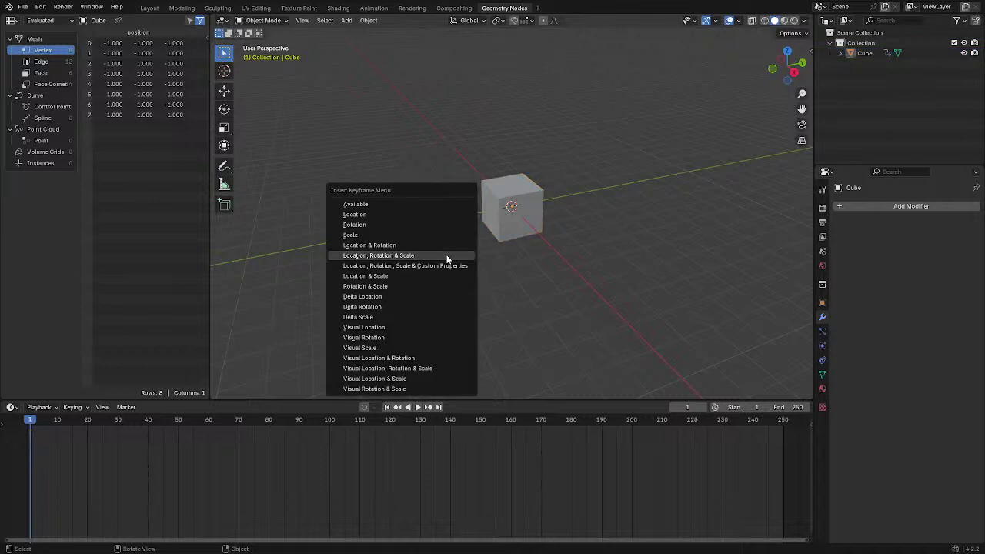
left_click(446, 255)
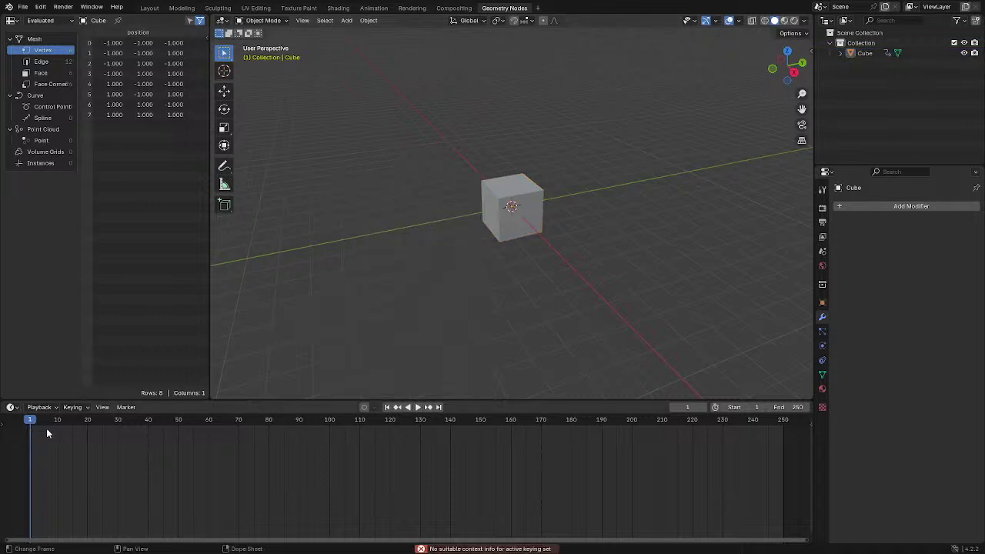
key("k")
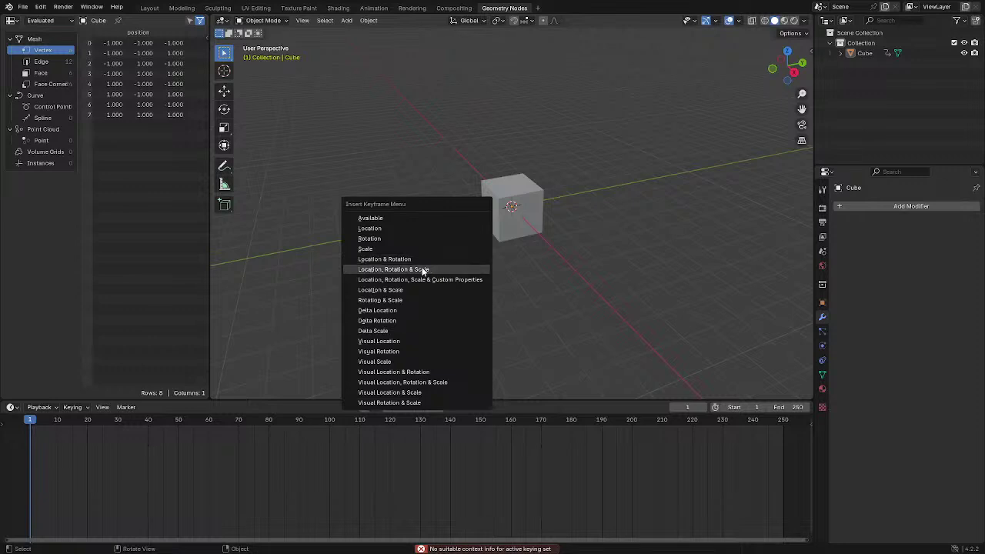
left_click(426, 270)
- Reselect the cube and insert its keyframe at frame 1 again
left_click(485, 229)
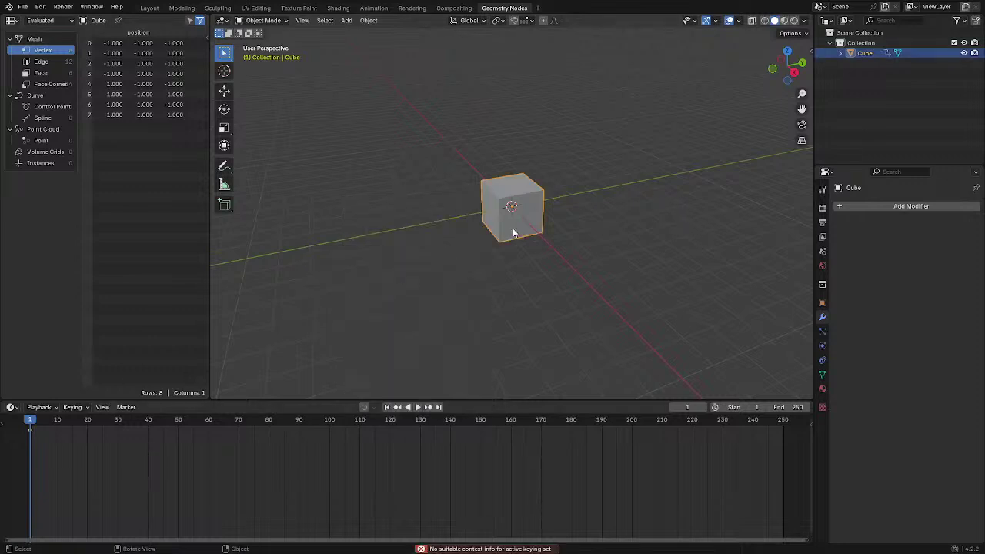
key("k")
left_click(445, 239)
- Shrink the timeline area further and move the playhead to frame 100
left_click_drag(341, 398, 341, 448)
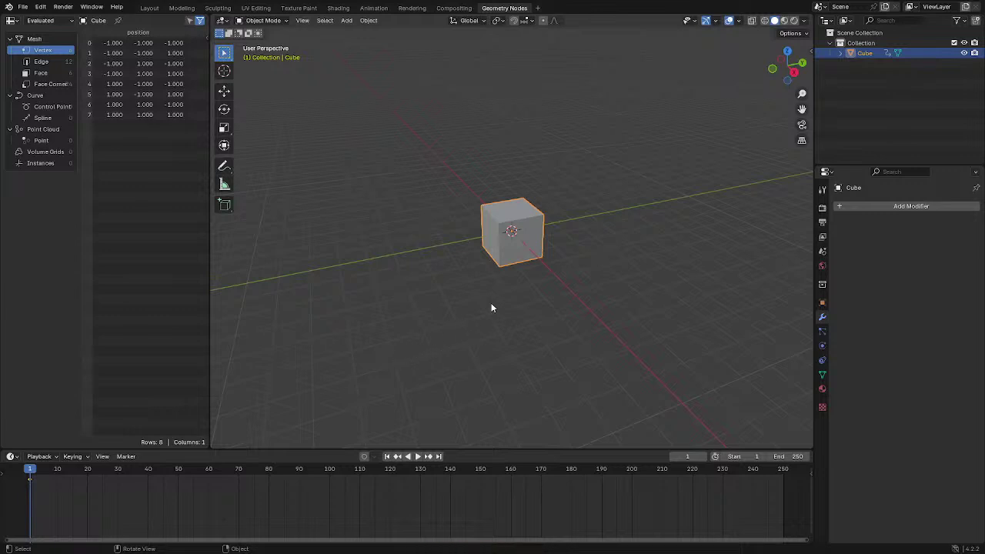
scroll(491, 308, "up", 2)
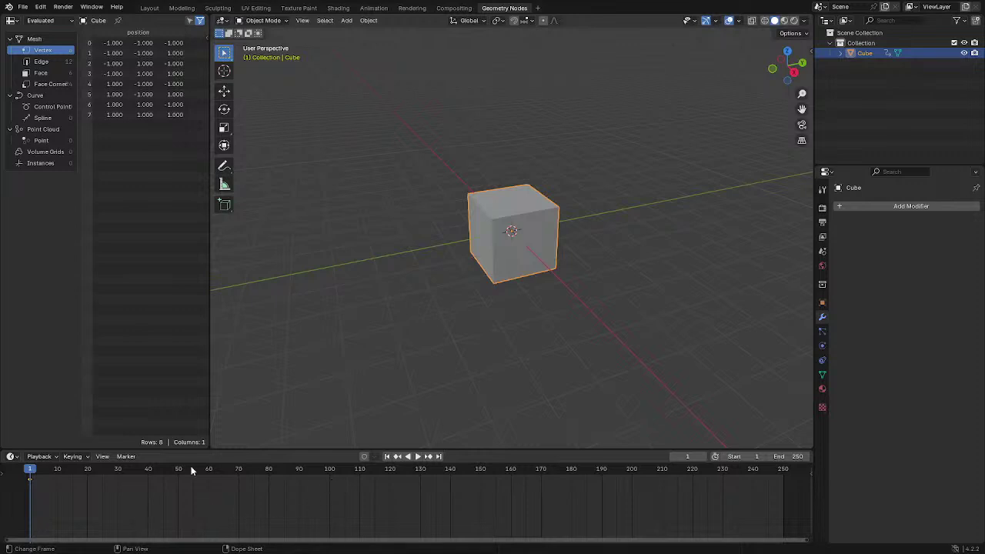
left_click_drag(30, 471, 329, 467)
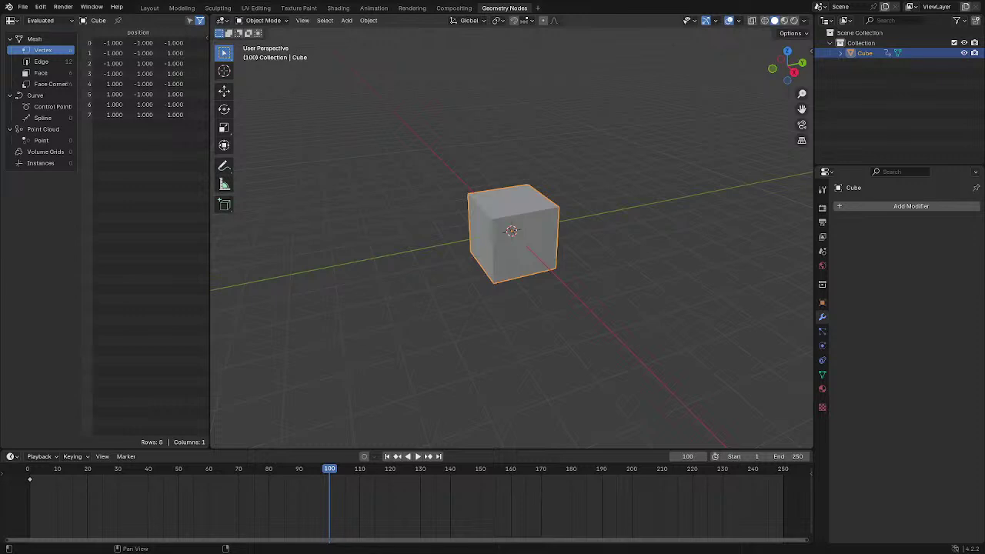
- Try out moving the cube, then tilt it slightly with a trackball rotation at its original location
scroll(512, 231, "down", 5)
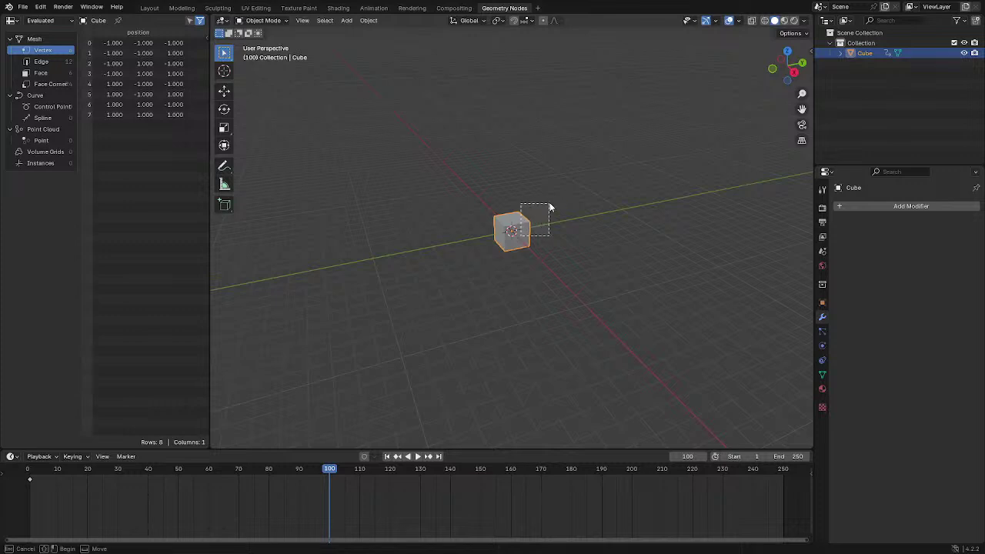
key("g")
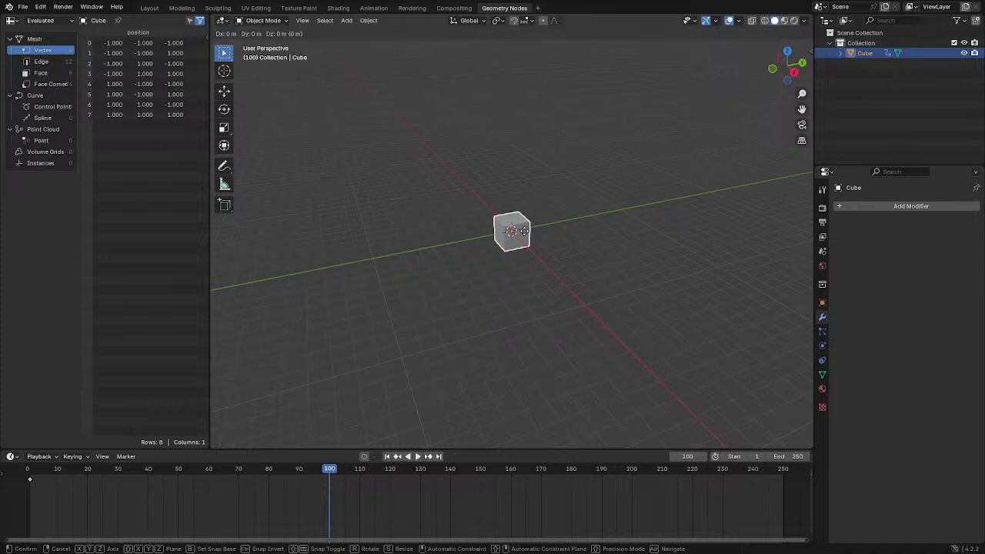
left_click(524, 231)
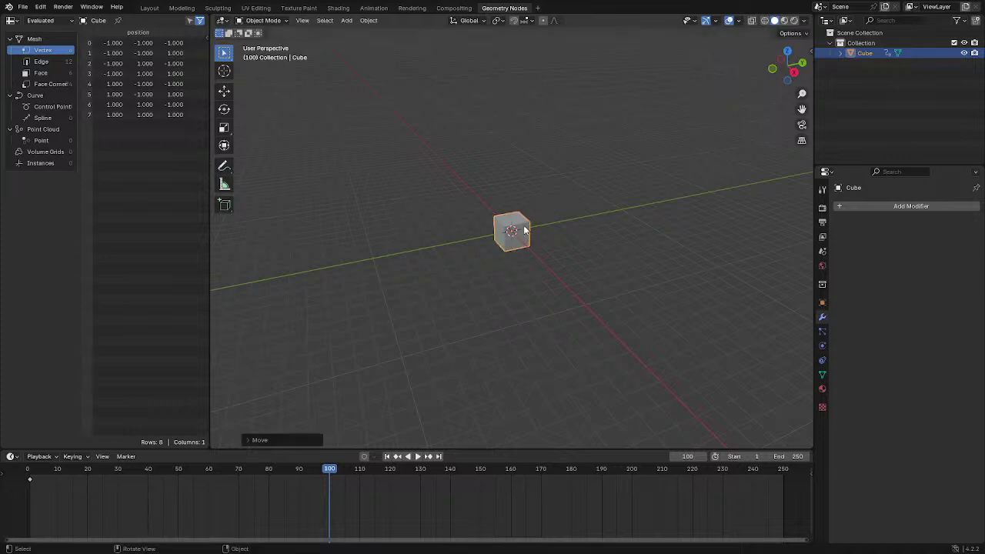
key("g")
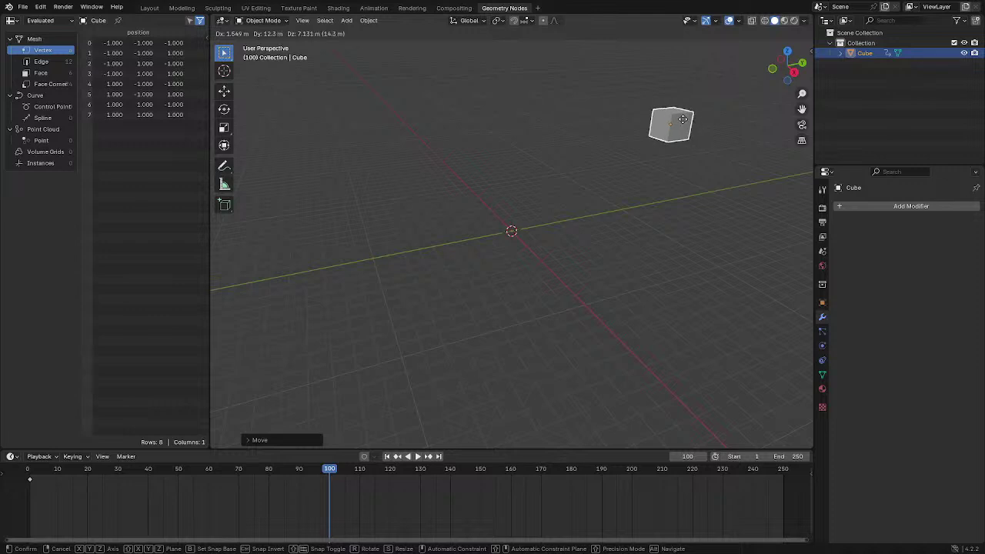
key("r")
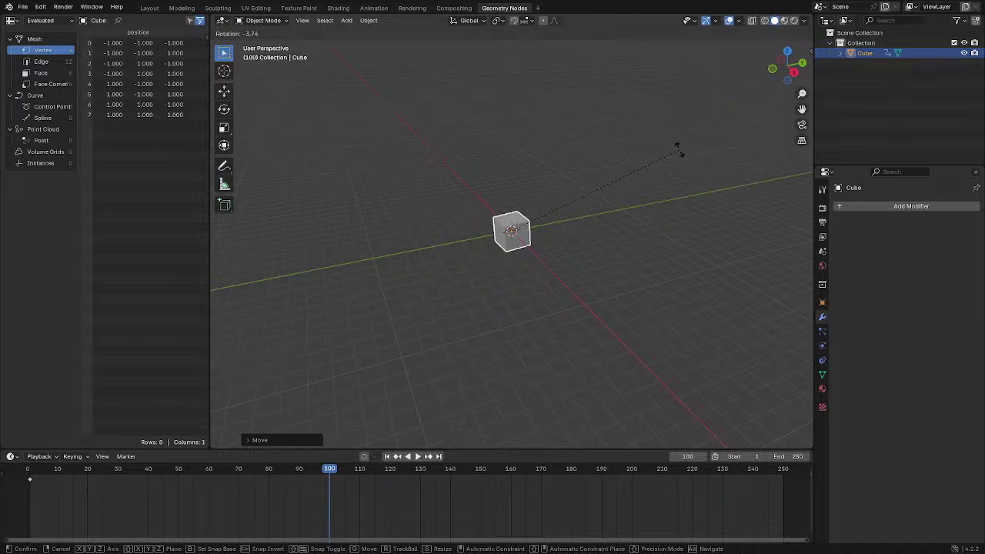
key("r")
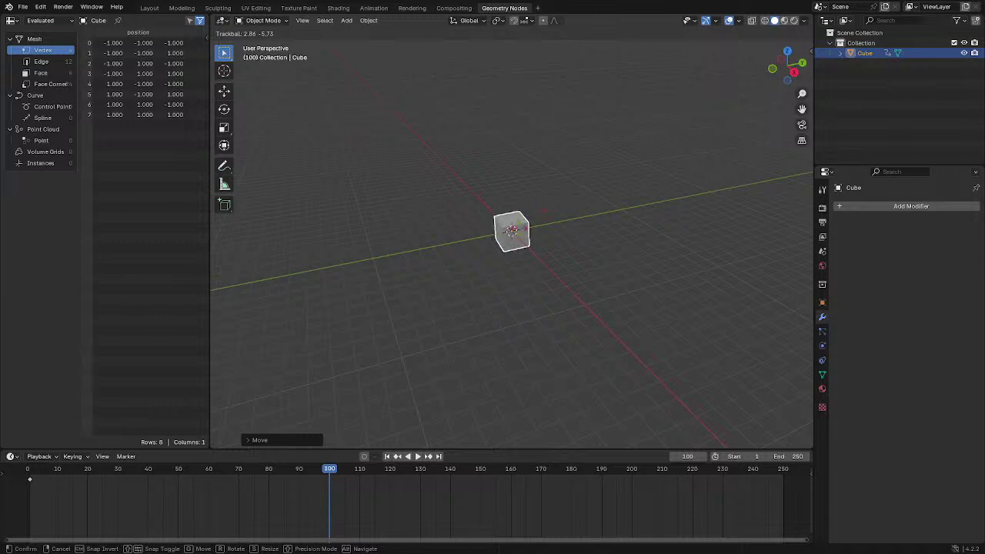
left_click(522, 231)
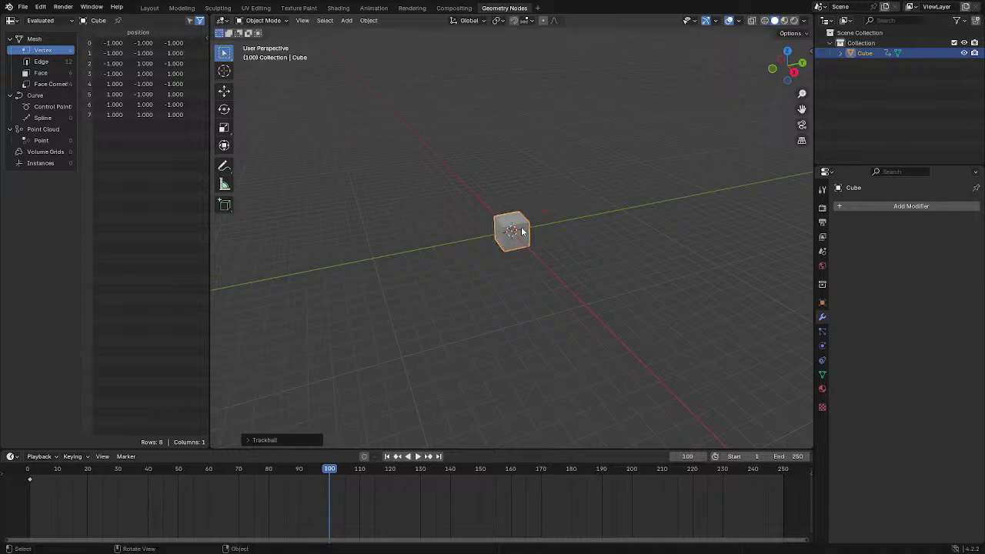
- Move the cube away from the origin, about 13 m along Y and 8 m up
key("g")
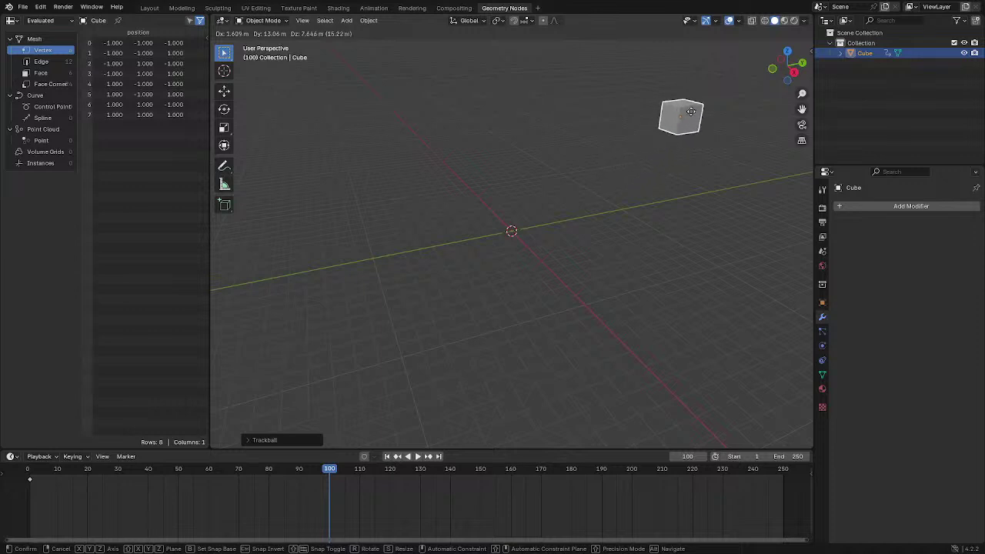
left_click(696, 107)
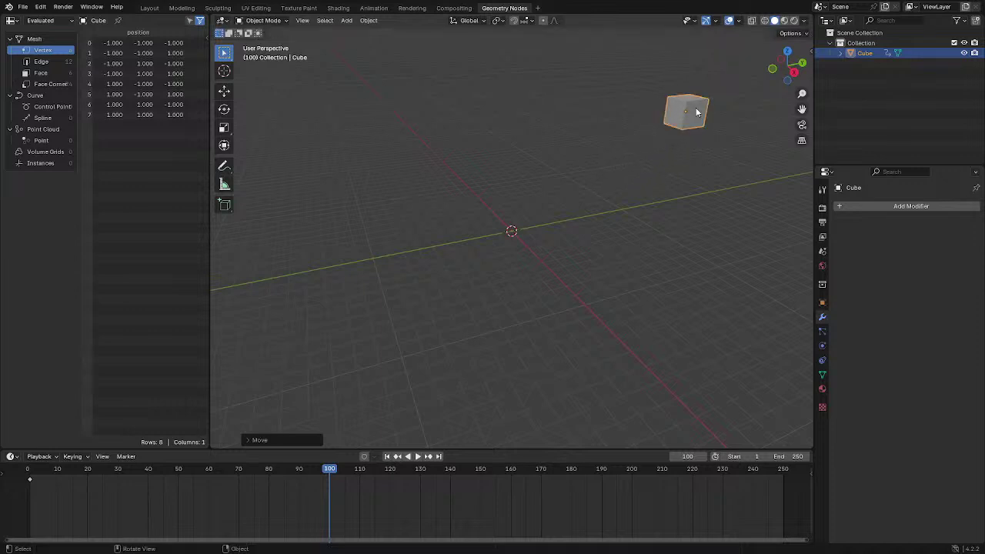
- Rotate the moved cube by about 20° and scale it up to about 1.13 times its size
key("r")
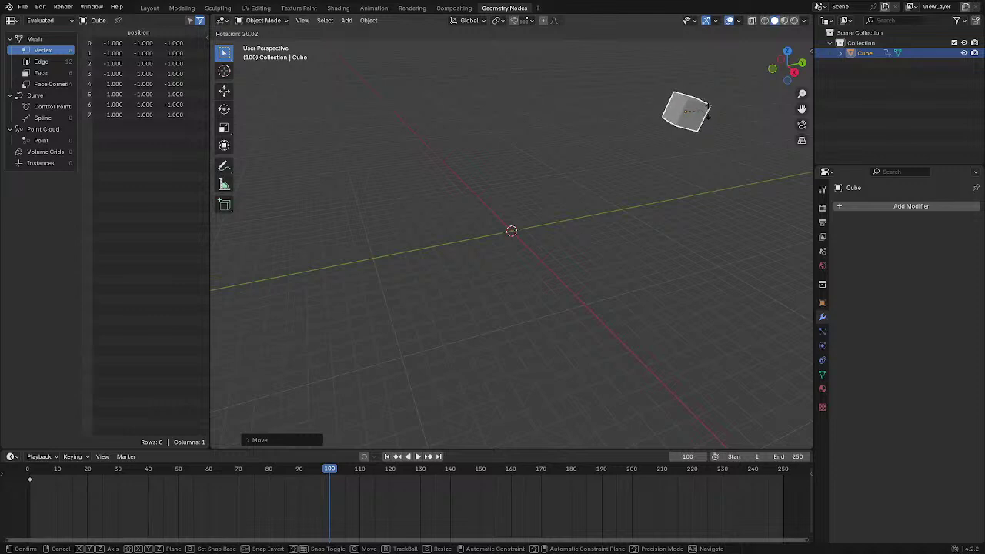
left_click(707, 114)
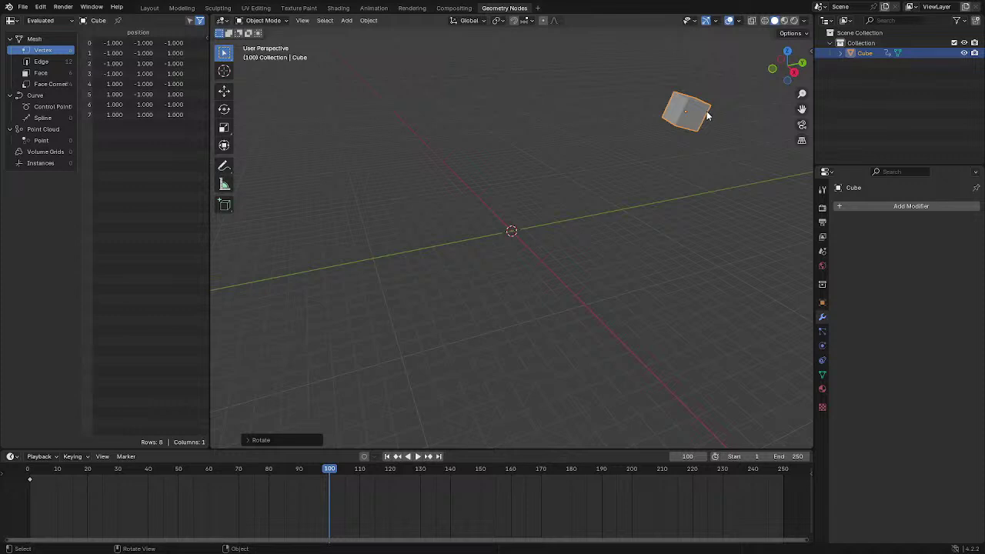
key("s")
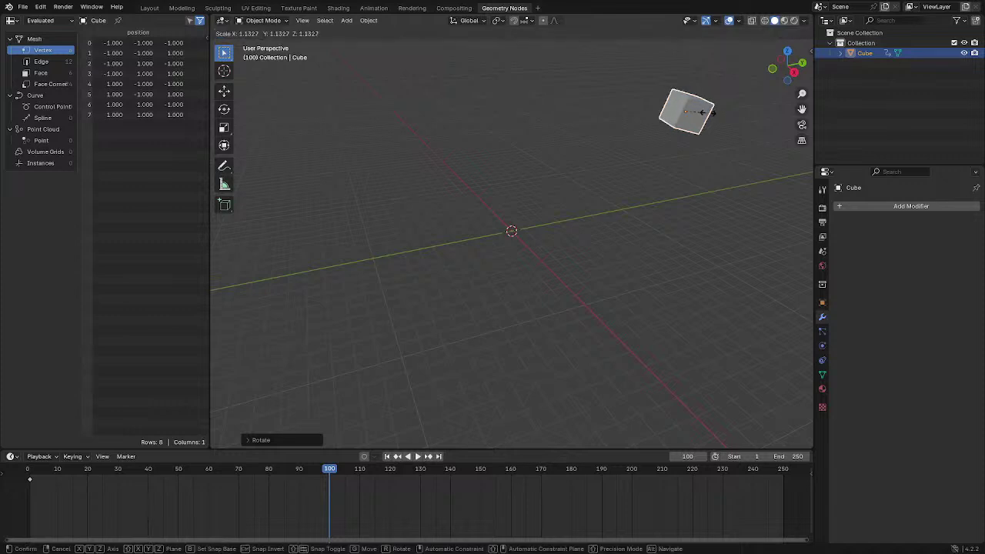
left_click(702, 113)
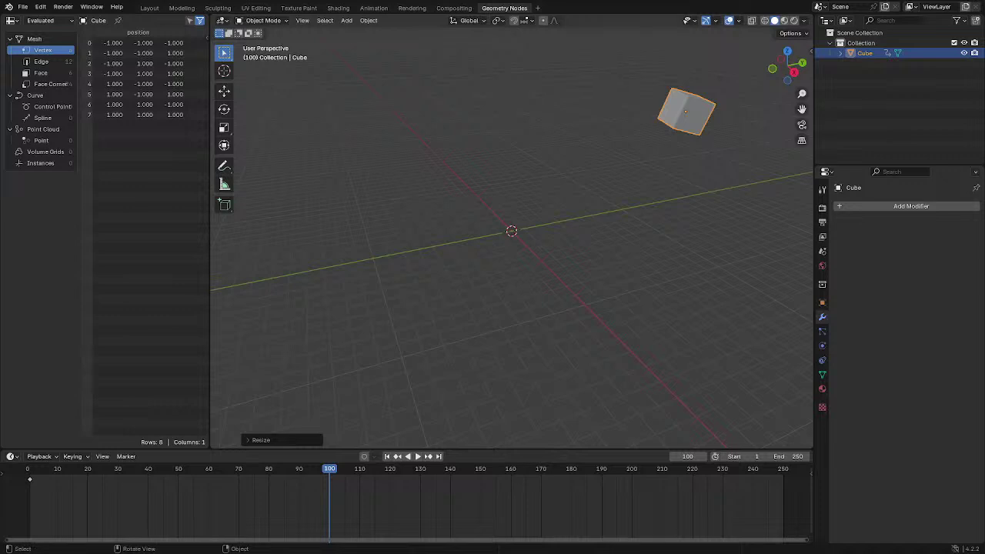
- Insert a keyframe for the transformed cube at frame 100 and return the playhead to frame 0
left_click(698, 118)
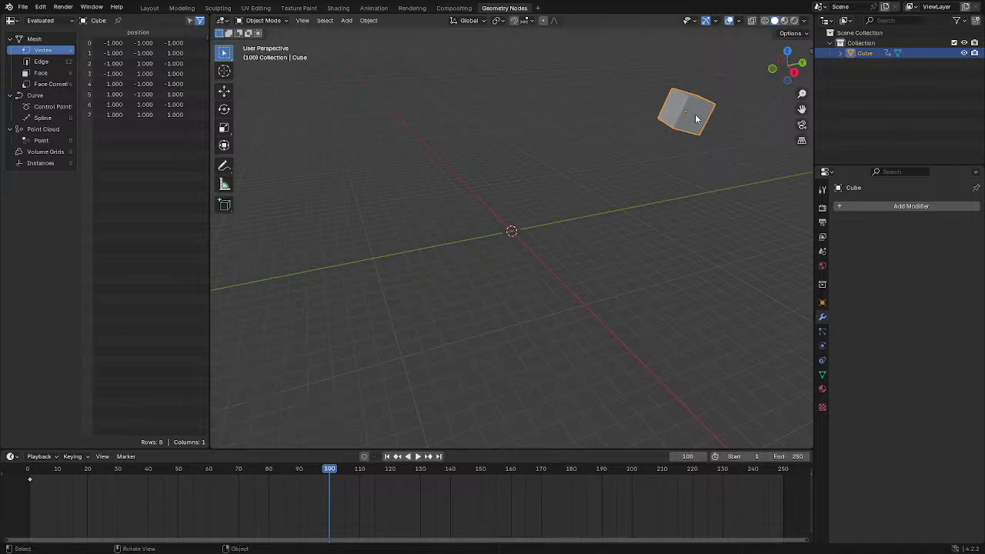
key("i")
left_click(671, 119)
left_click_drag(329, 468, 28, 469)
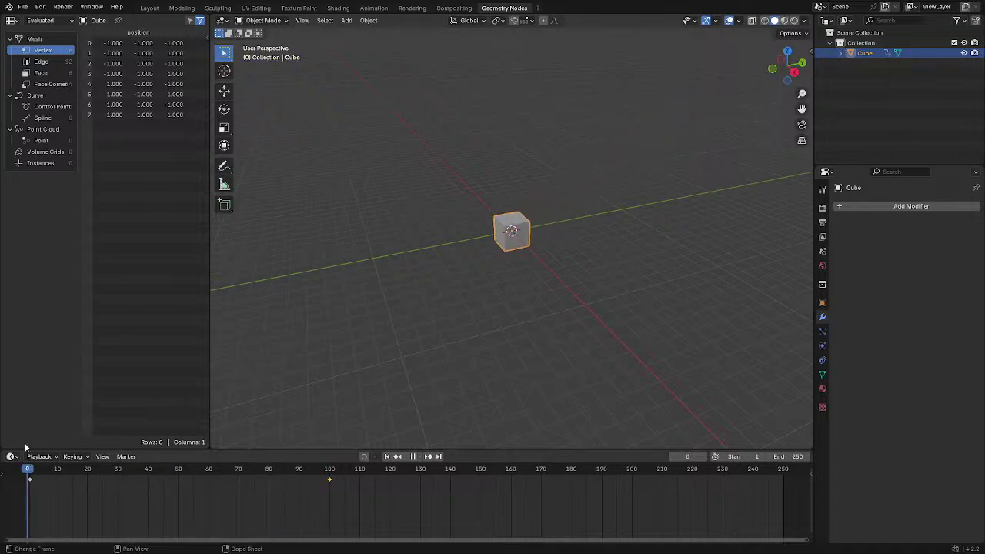
- Play the cube's animation and move the playhead to frame 100
key("space")
left_click_drag(143, 462, 330, 462)
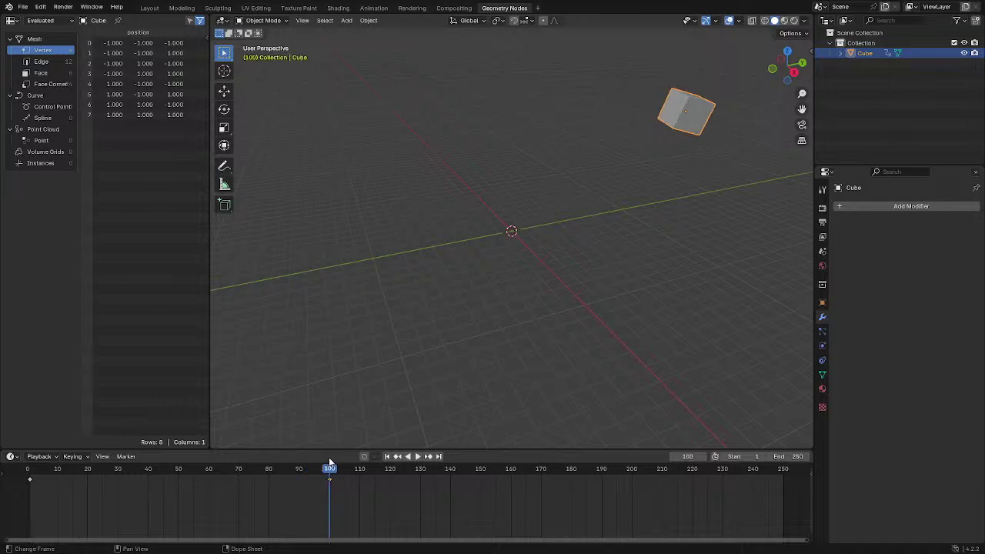
key("space")
- Examine the cube's location, rotation, scale and dimensions in the sidebar at frame 100, and hide the sidebar again
key("n")
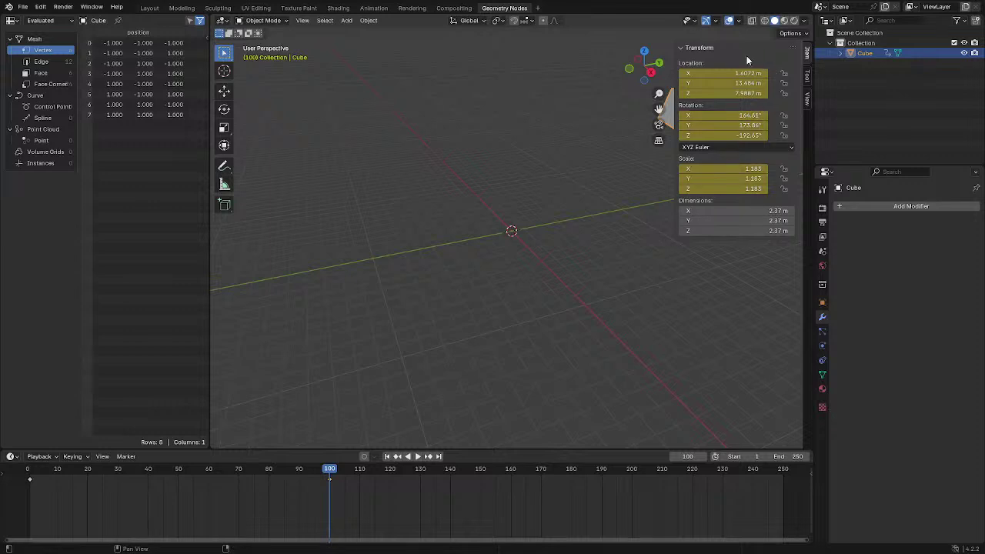
left_click(682, 47)
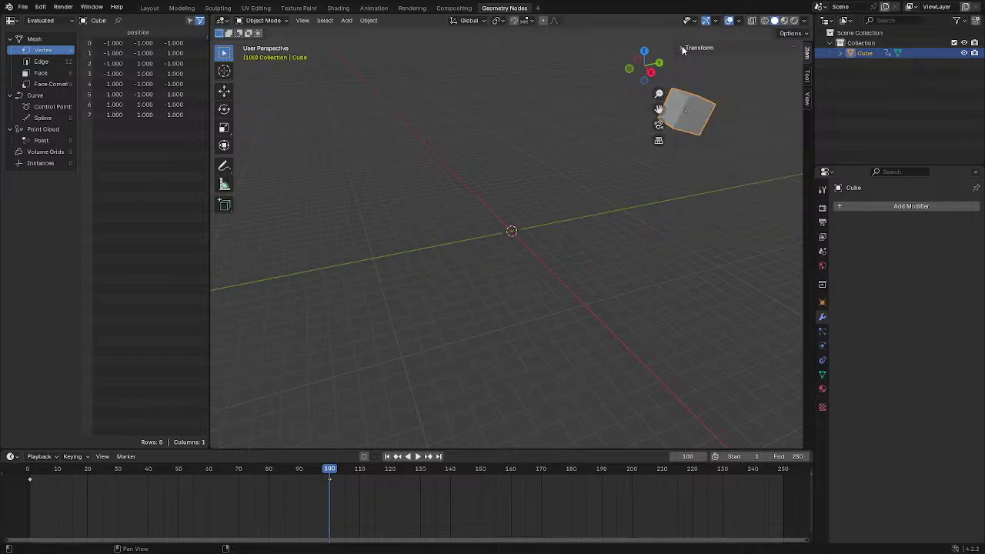
left_click(682, 47)
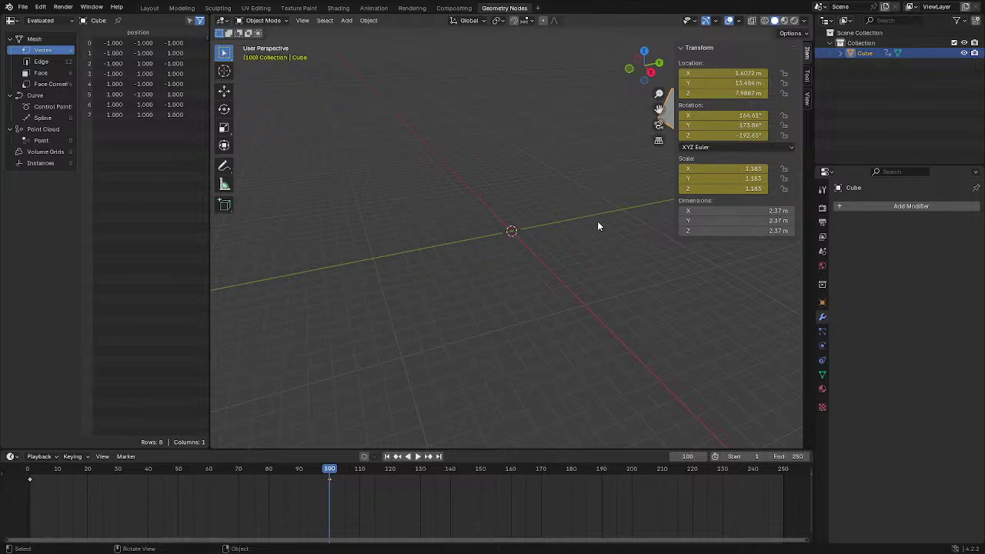
key("n")
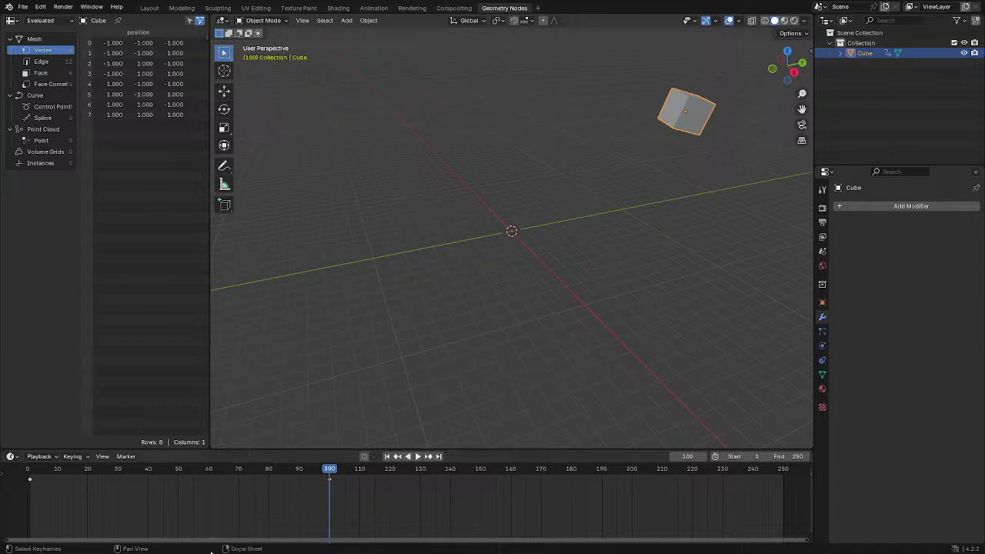
- Display the scene's render properties and move the playhead to frame 150
mouse_move(330, 469)
left_mouse_down()
mouse_move(31, 478)
mouse_move(250, 459)
mouse_move(331, 468)
left_mouse_up()
left_click(823, 210)
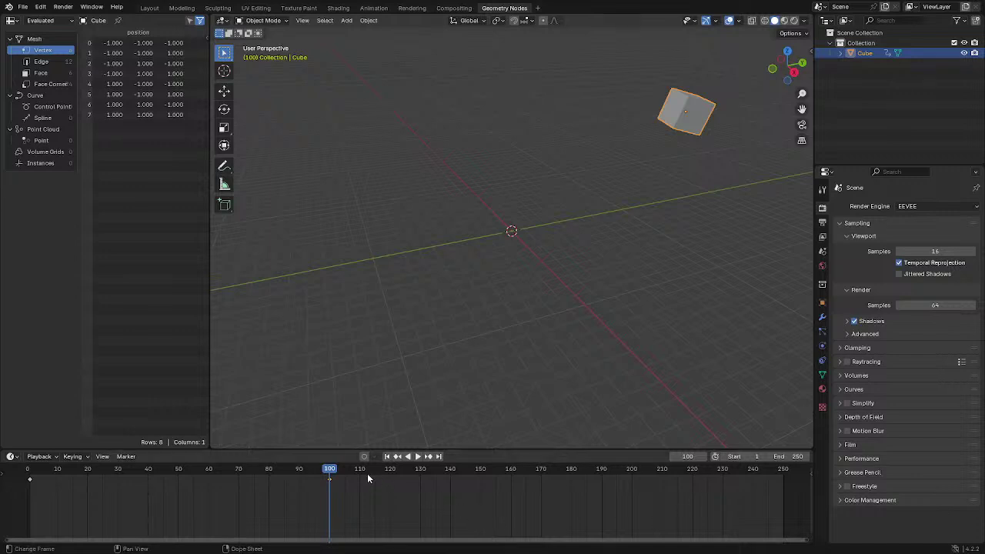
key("space")
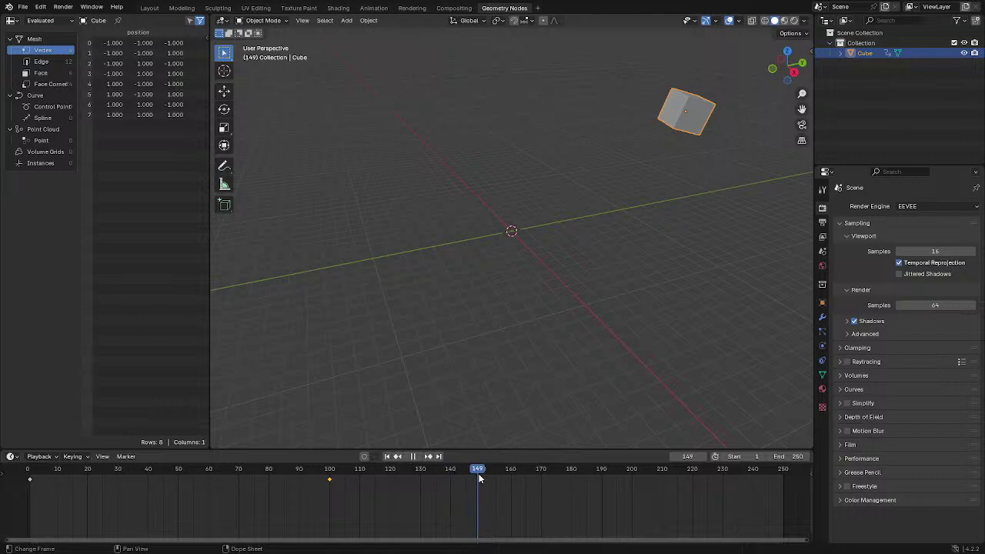
left_click_drag(479, 478, 482, 477)
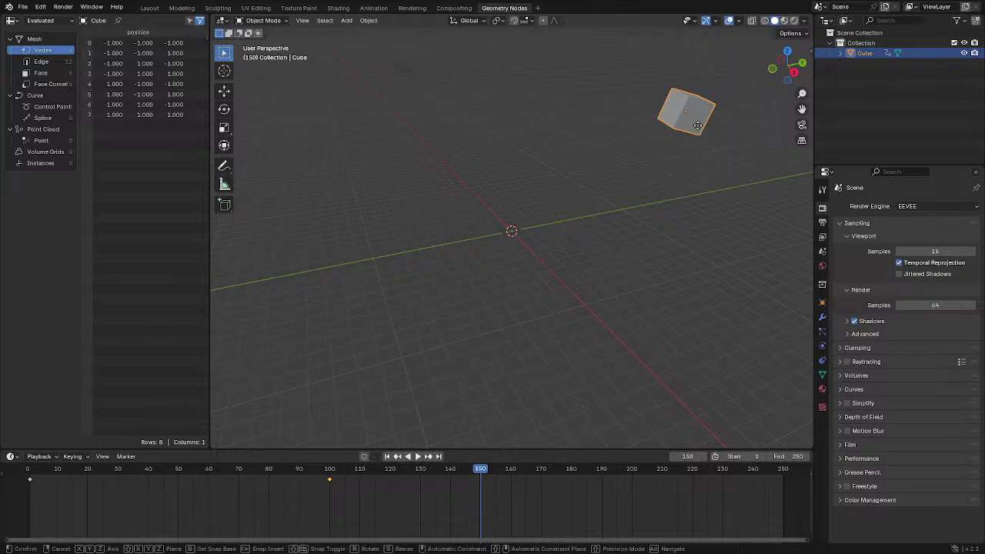
- Lower the cube at frame 150 to just beside the green Y axis line and deselect it
key("g")
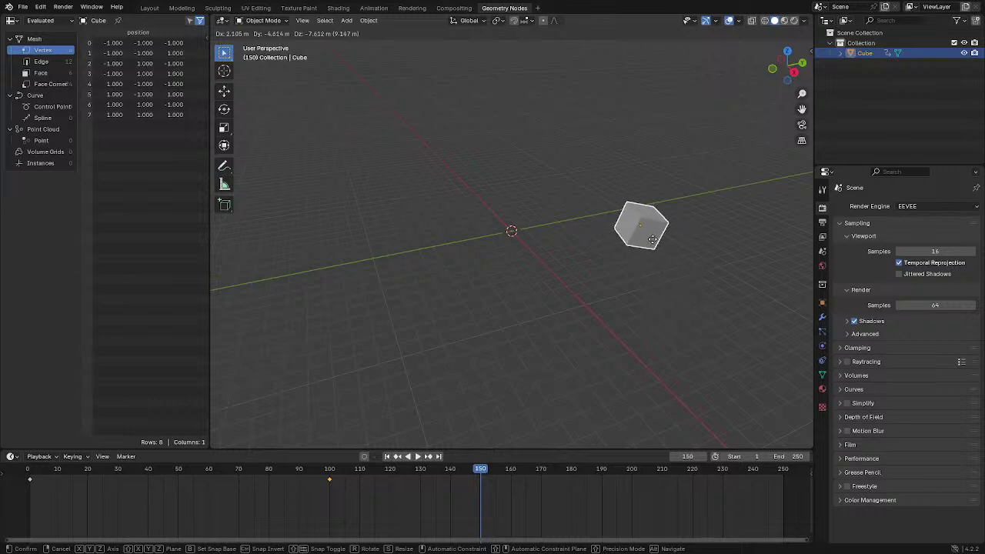
left_click(707, 235)
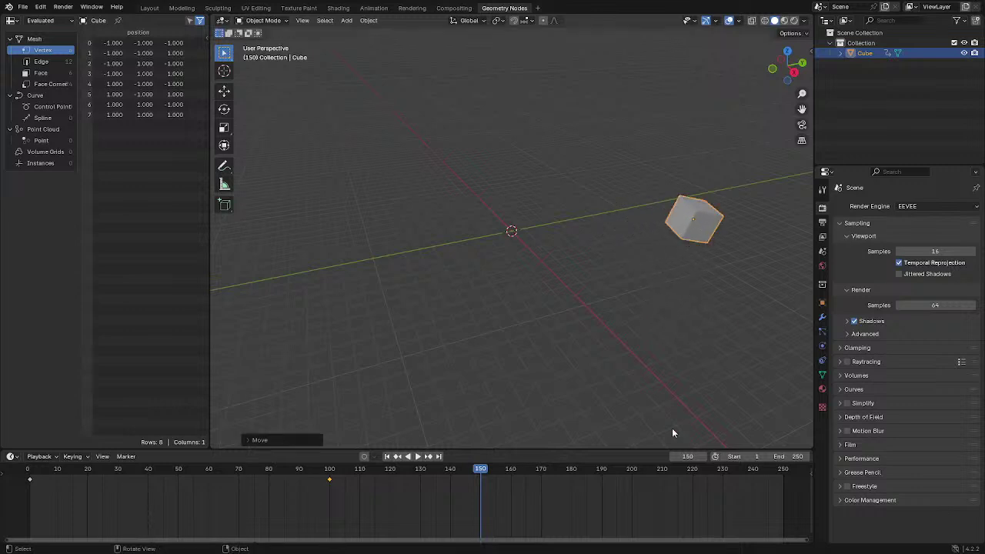
left_click_drag(691, 318, 662, 300)
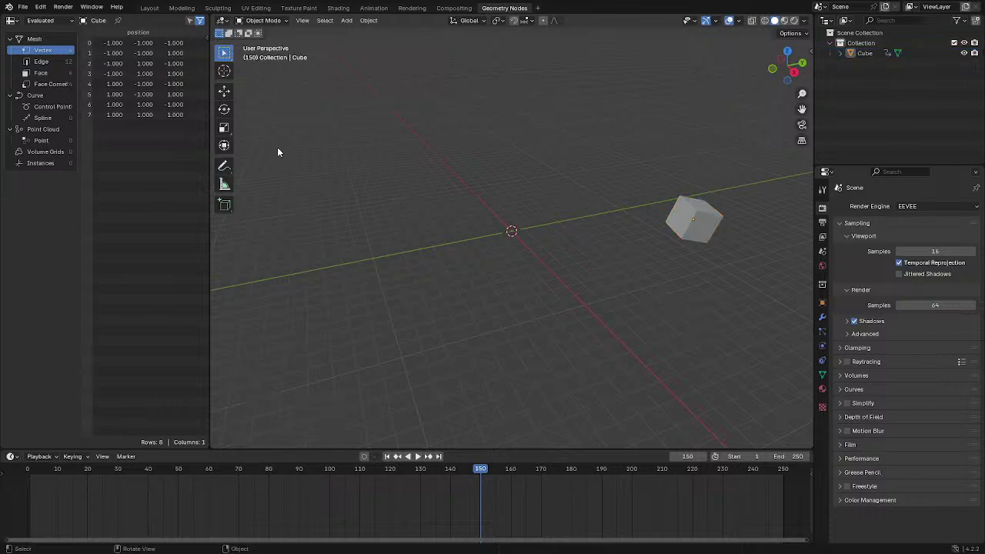
- Try the Move tool, return to the Select Box tool, and draw a selection box over empty space
left_click(228, 92)
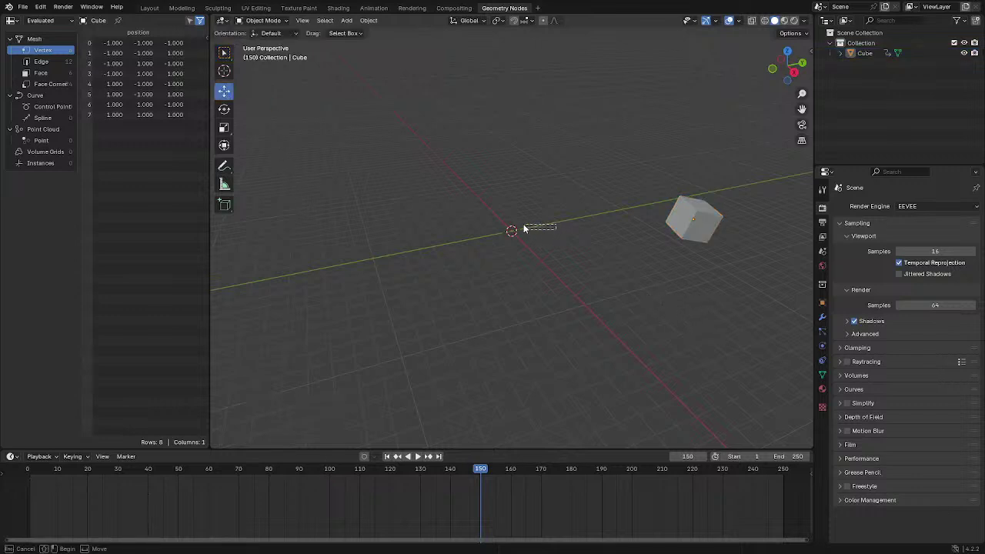
left_click(225, 55)
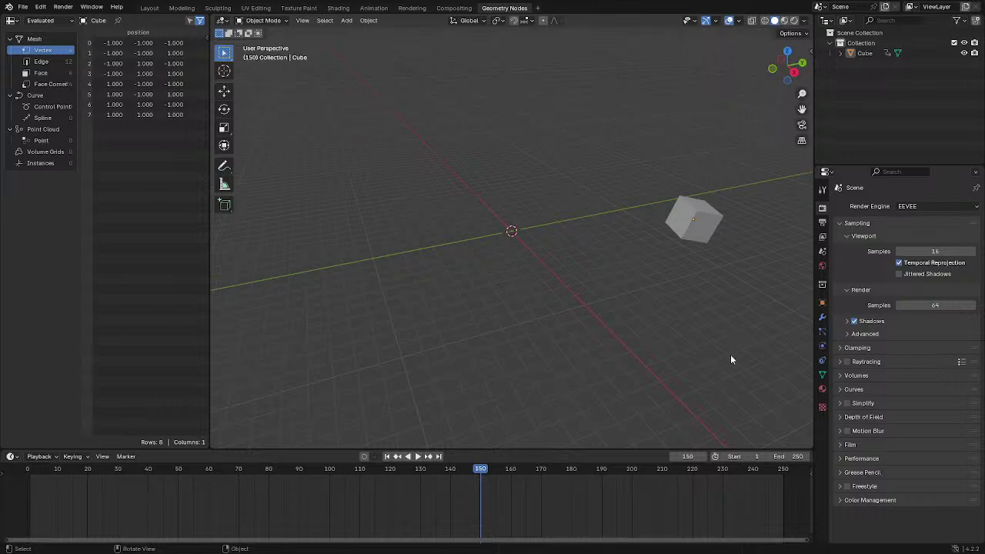
left_click_drag(731, 355, 698, 317)
left_click_drag(801, 109, 766, 7)
middle_click_drag(585, 223, 619, 218)
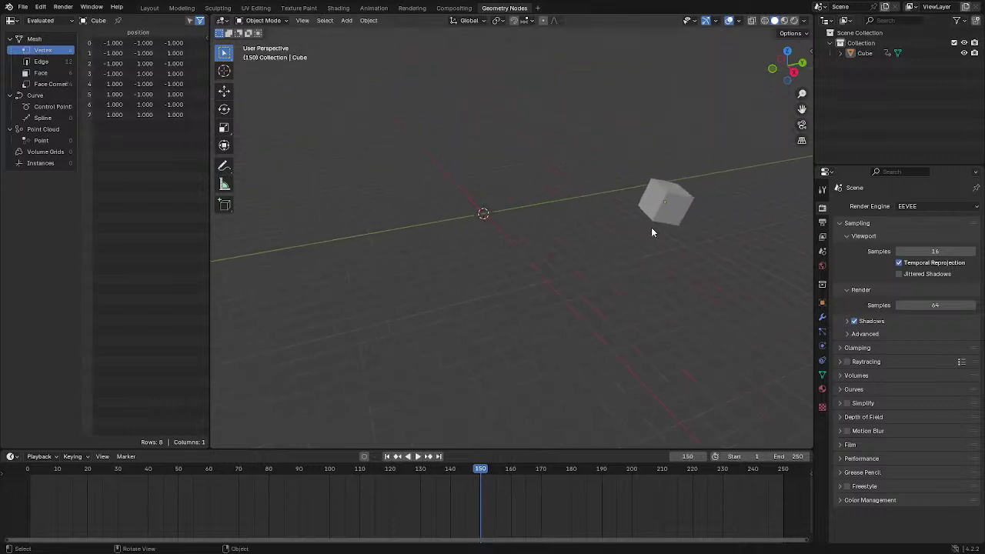
- Select the cube and move it about 2 m along X, 6 m along Y and 1 m up
left_click(673, 213)
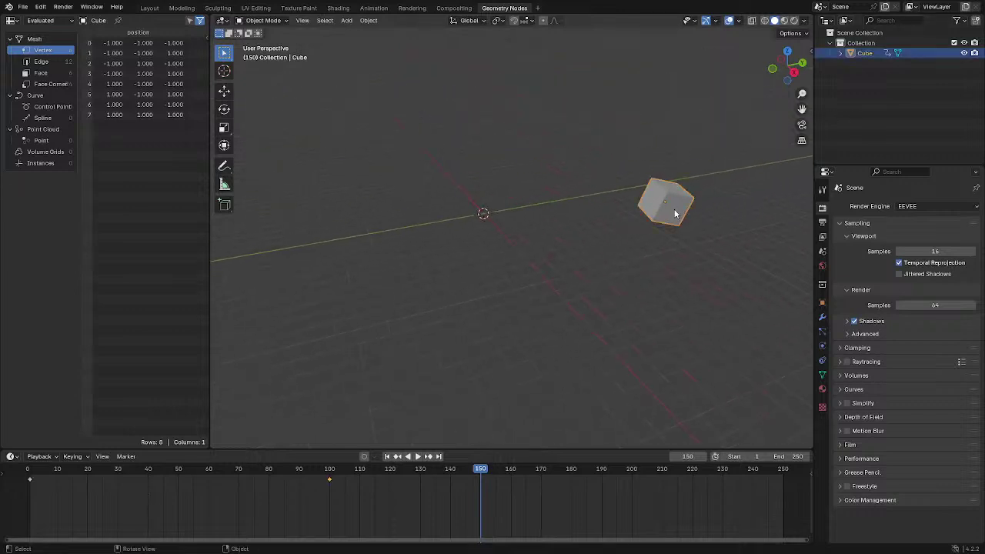
key("g")
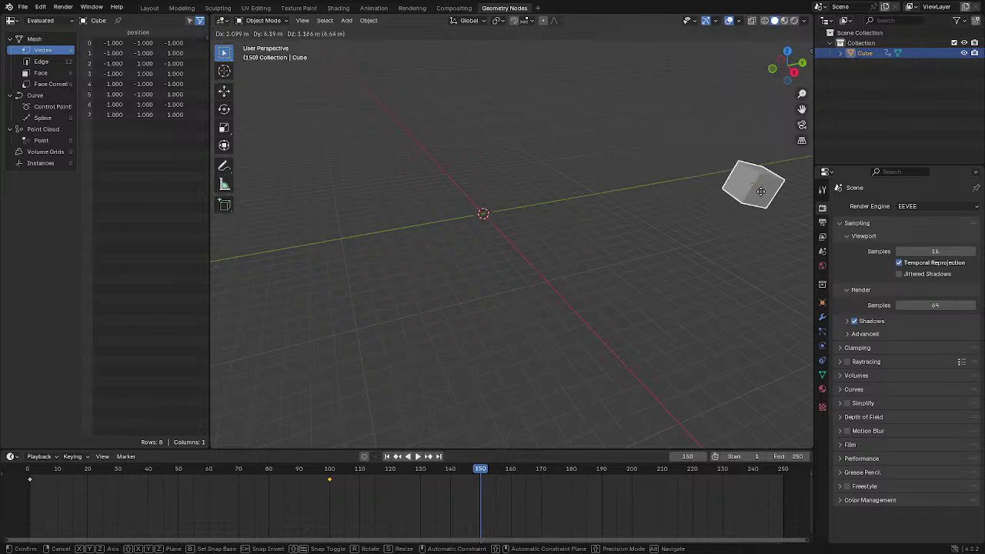
left_click(760, 196)
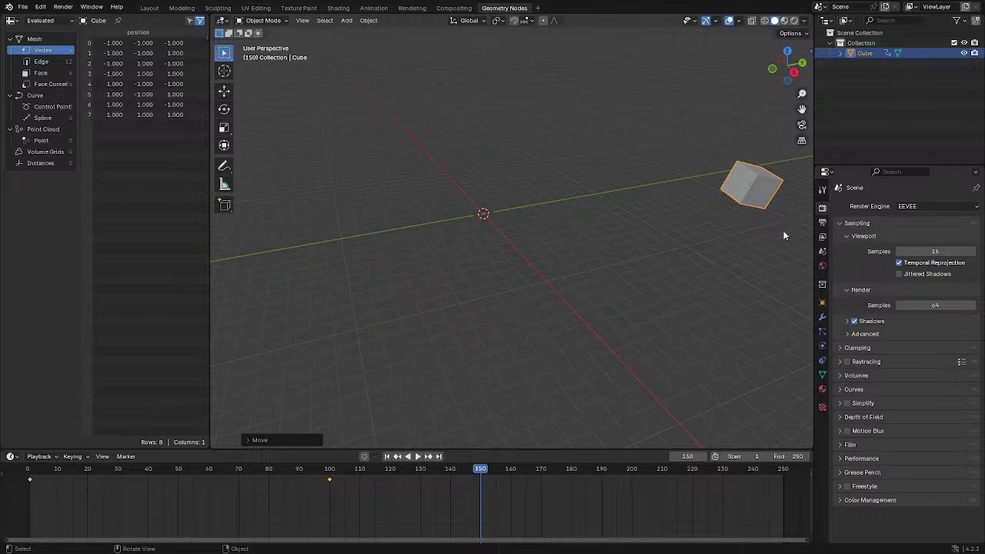
- Reselect the cube and raise it about 5 m, shifting it about -3.4 m along X and -1.6 m along Y
left_click_drag(801, 110, 605, 11)
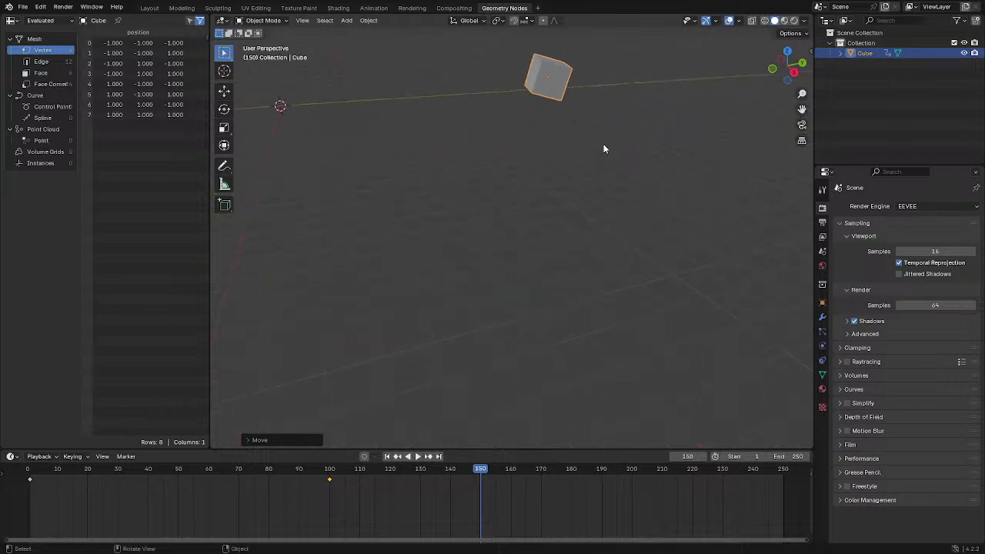
left_click(619, 197)
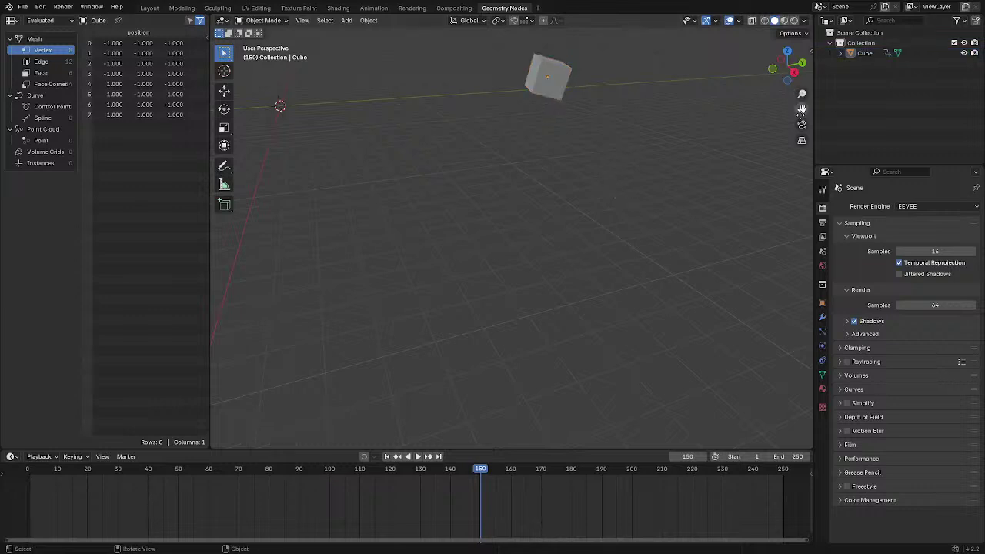
left_click_drag(802, 110, 796, 170)
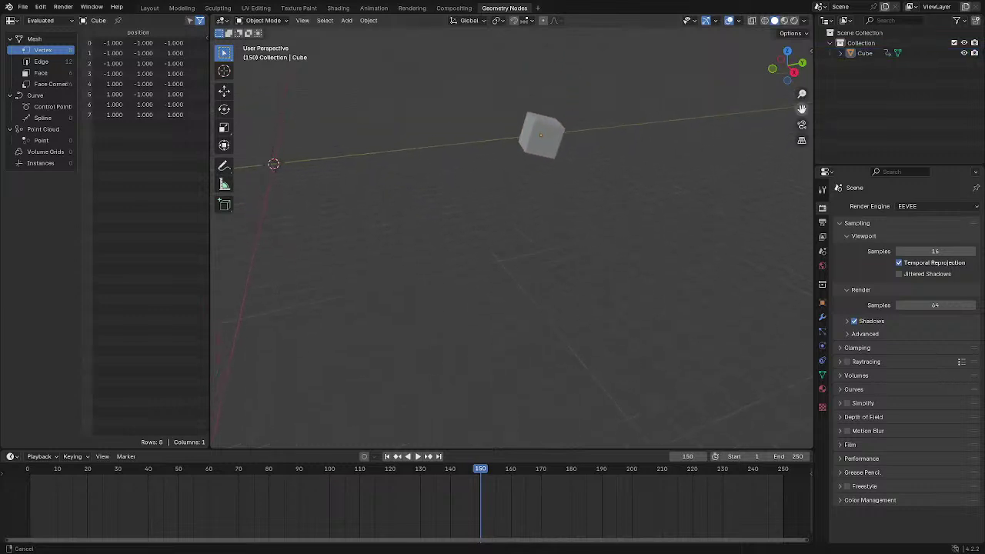
left_click(537, 150)
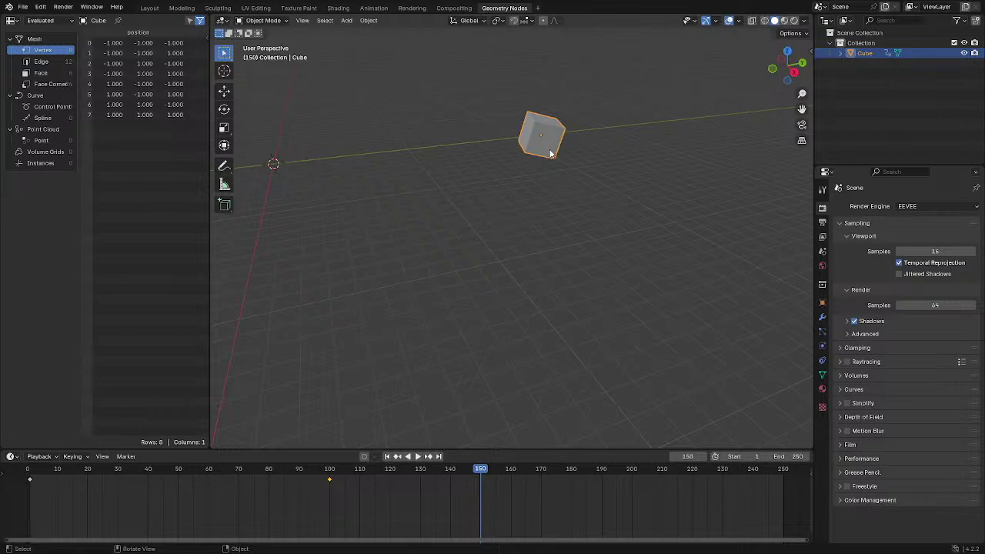
left_click_drag(550, 153, 512, 74)
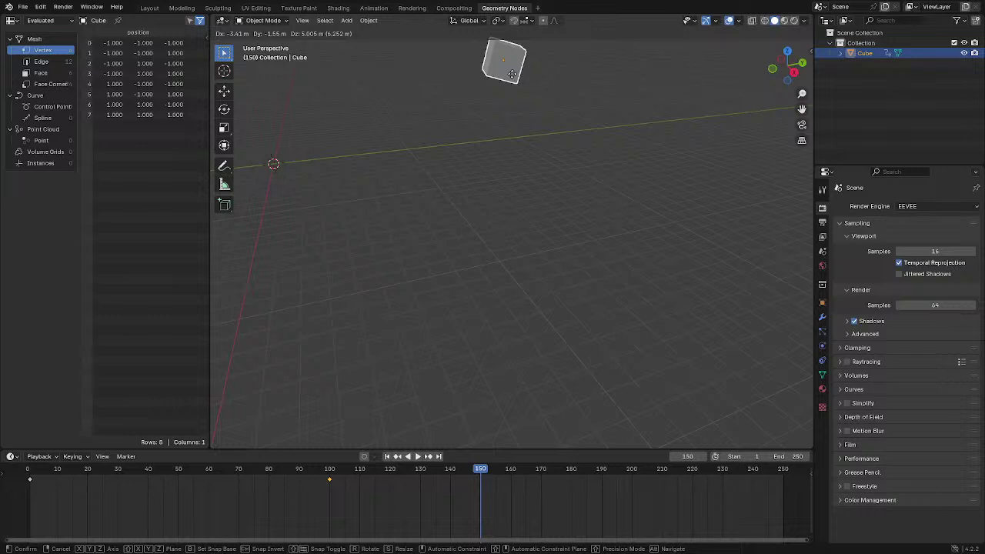
left_click_drag(512, 74, 512, 74)
- Rotate the raised cube by about -45° and scale it up to almost twice its size
key("r")
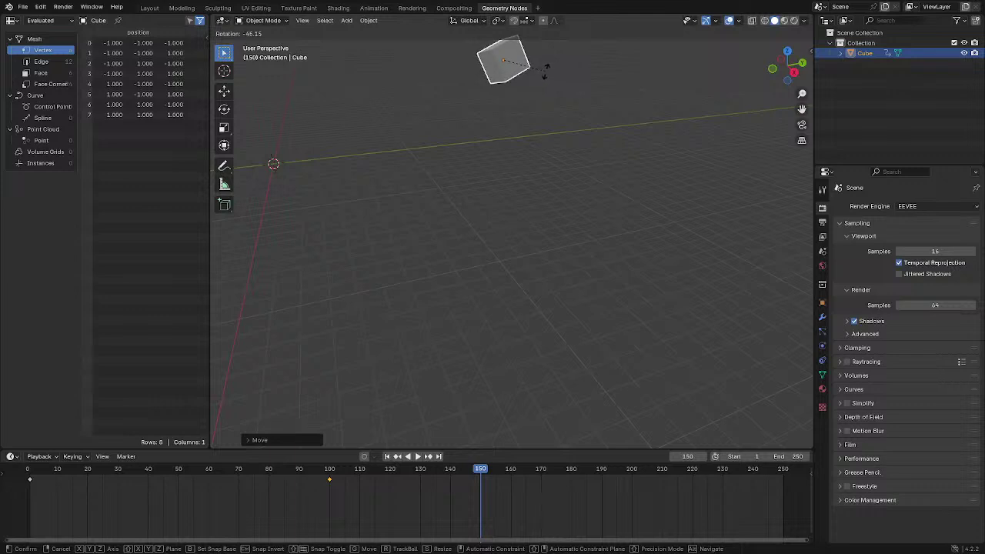
left_click(547, 70)
key("s")
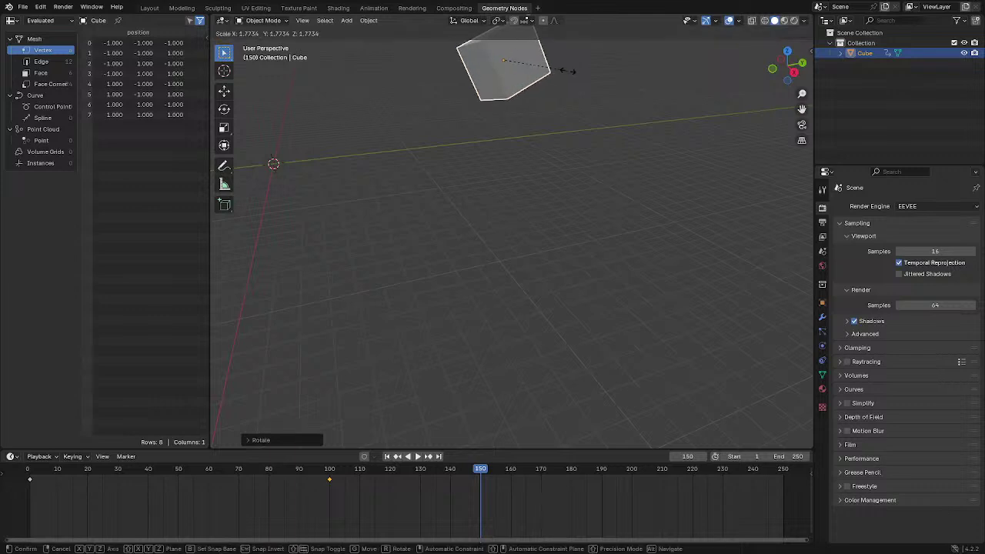
left_click(570, 94)
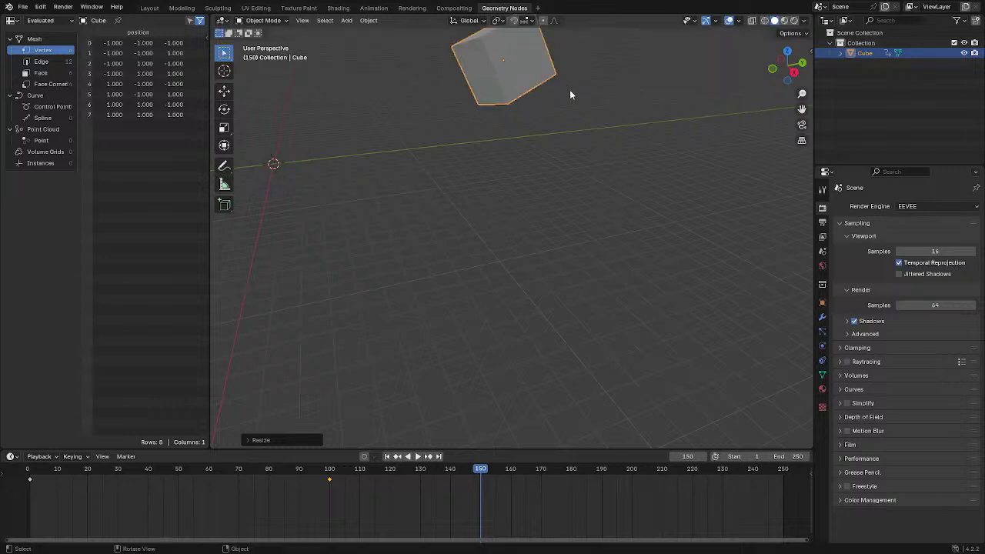
- Insert a Location, Rotation & Scale keyframe for the cube at frame 150
left_click(480, 469)
key("k")
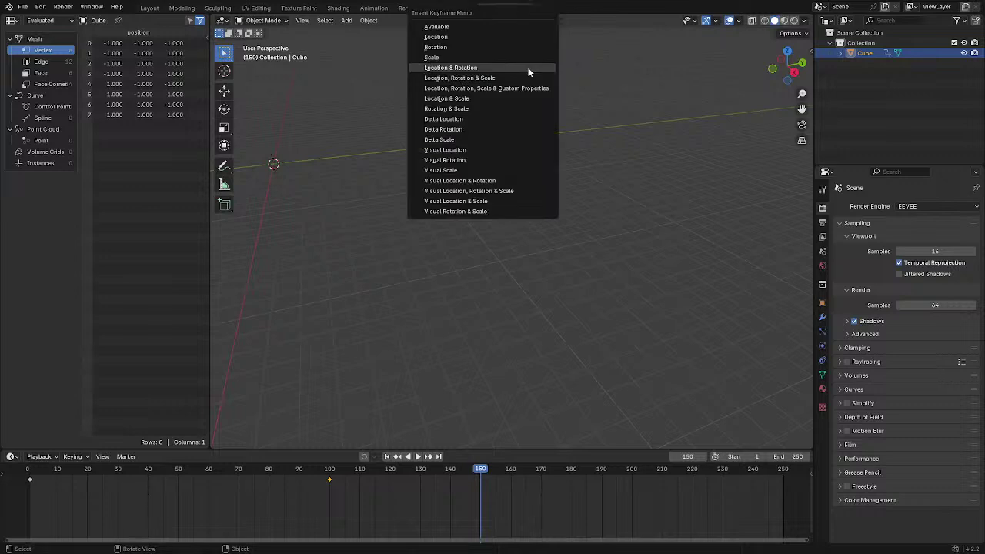
left_click(491, 78)
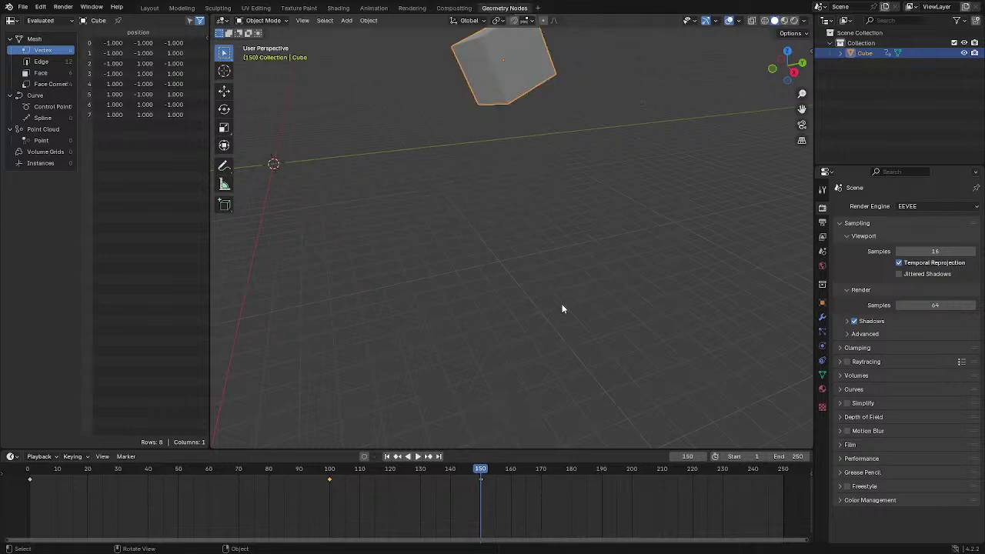
- Jump the playhead to the first frame, to the last frame 250, and back to frame 1
middle_click_drag(563, 308, 523, 279)
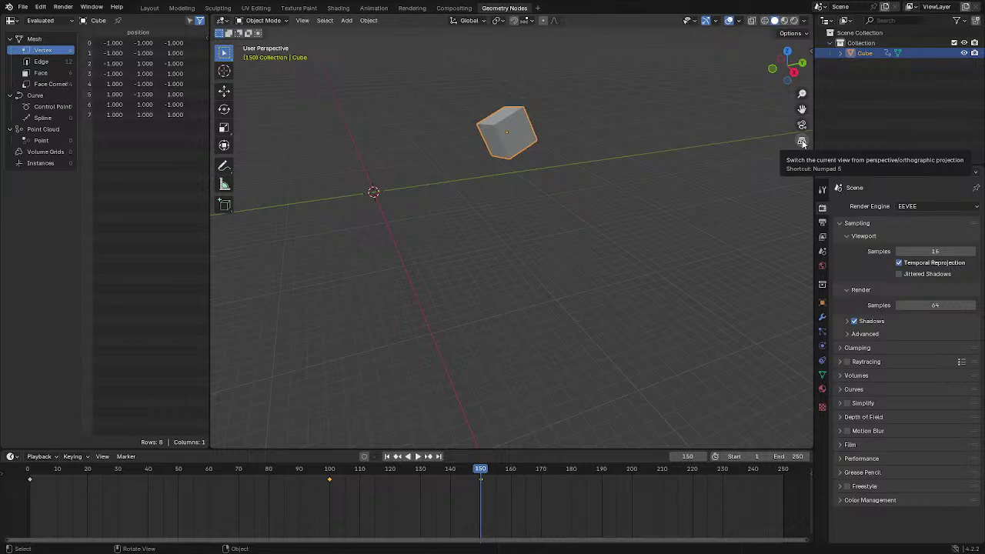
left_click_drag(802, 109, 837, 96)
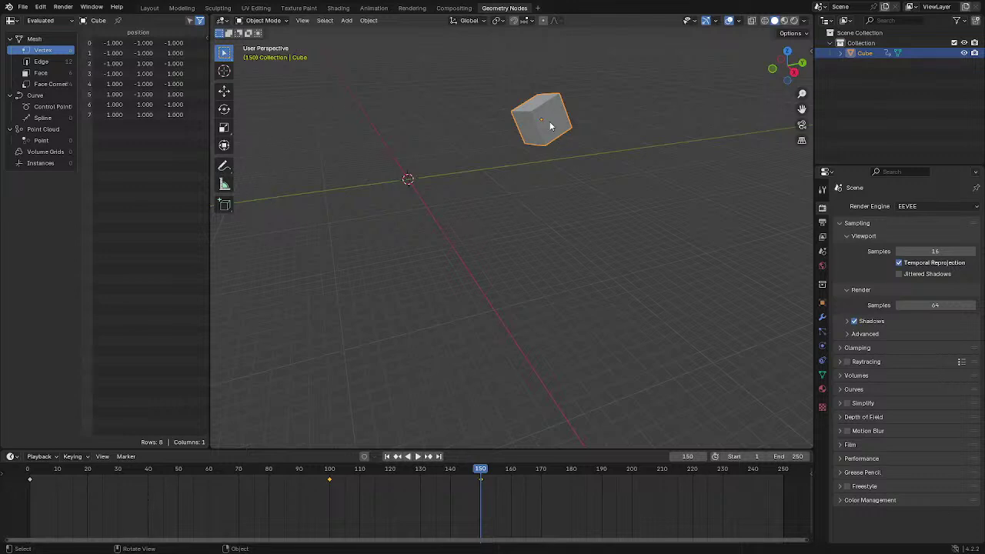
mouse_move(477, 468)
left_mouse_down()
mouse_move(28, 455)
mouse_move(395, 439)
mouse_move(482, 452)
left_mouse_up()
left_click(387, 457)
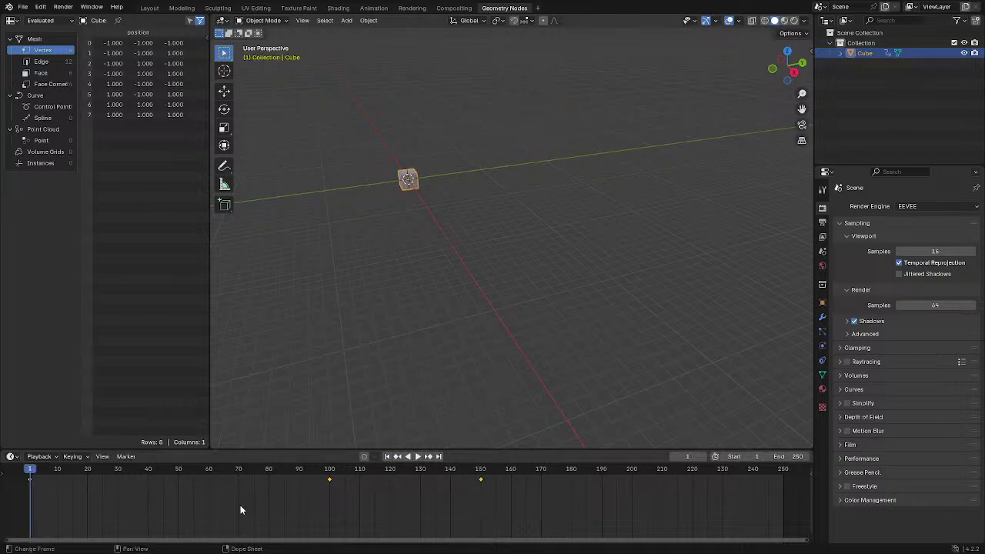
left_click(439, 457)
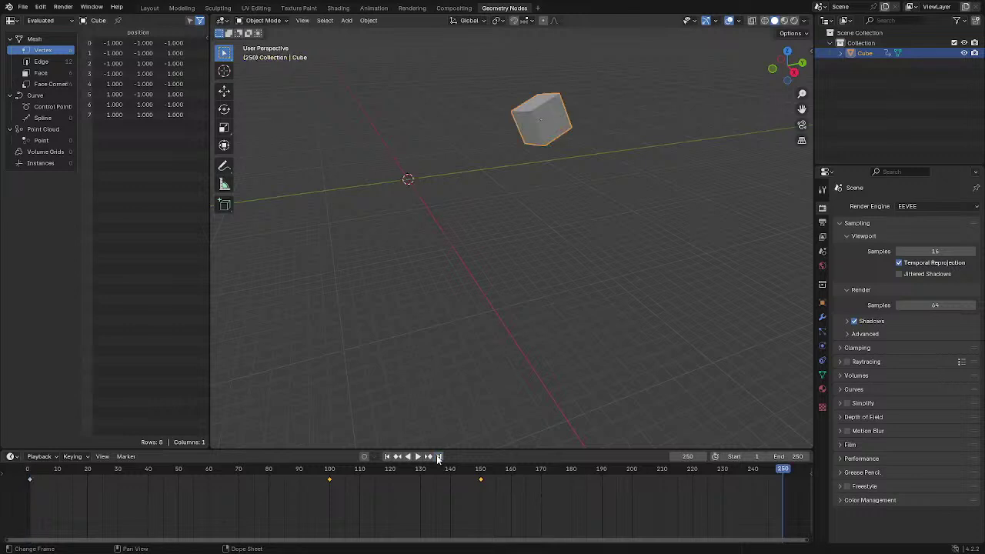
left_click(387, 457)
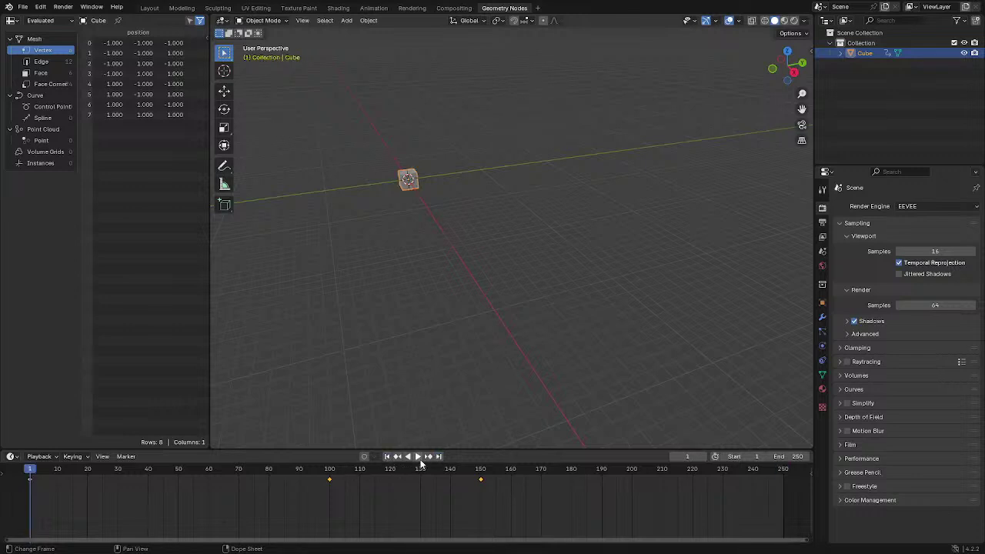
- Play the animation from frame 1, stop it, and move the playhead back to about frame 149
left_click(418, 456)
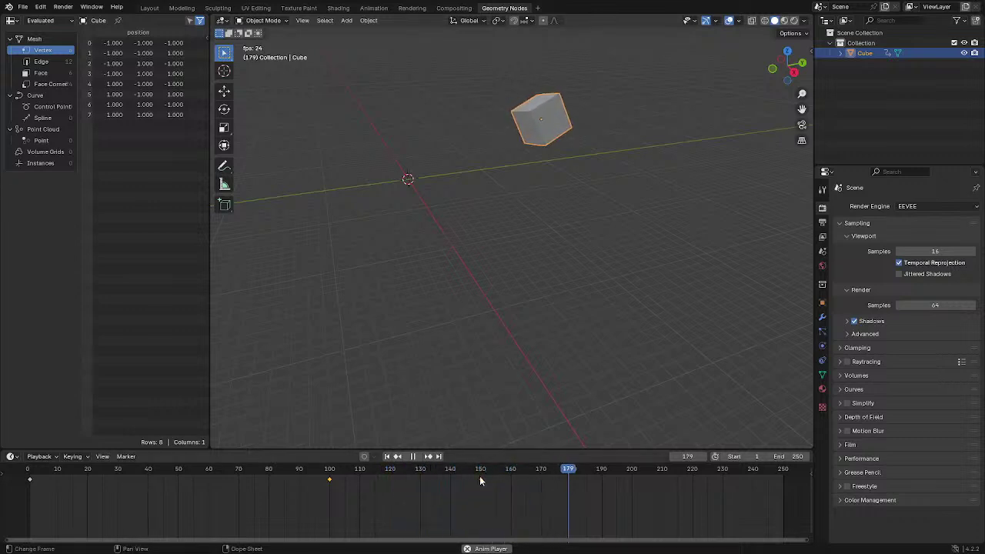
left_click(414, 456)
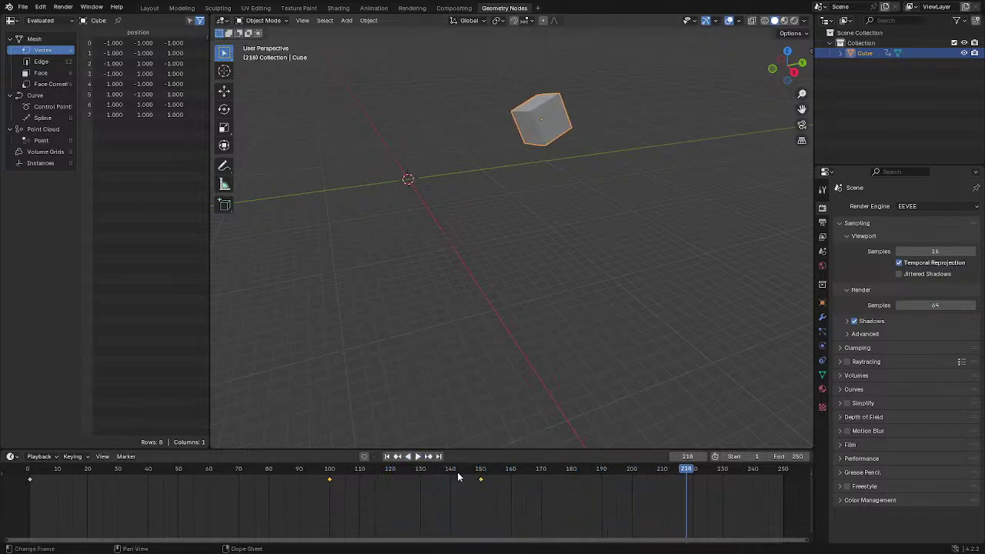
left_click(481, 472)
key("space")
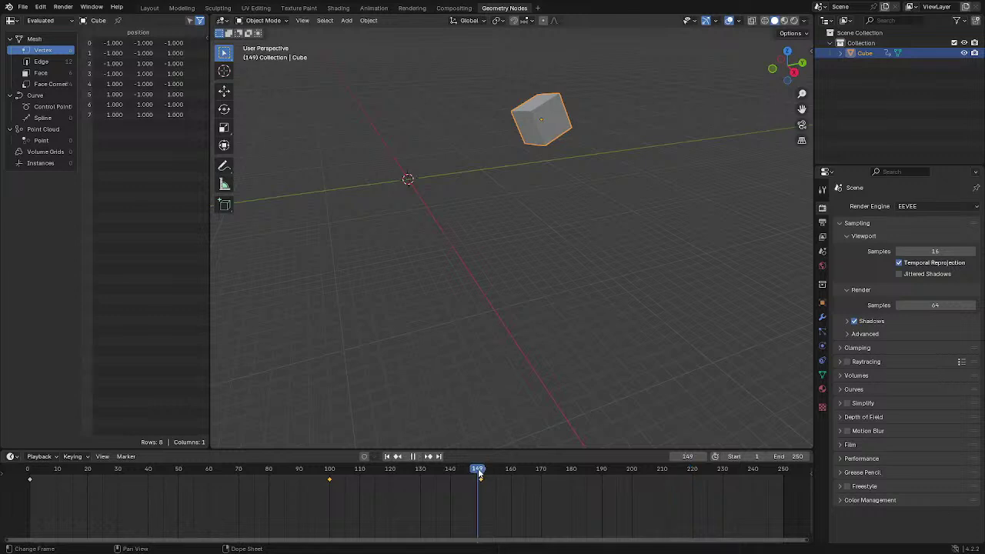
- Stop the animation playback at frame 150 and pan and zoom the viewport out around the cube
key("space")
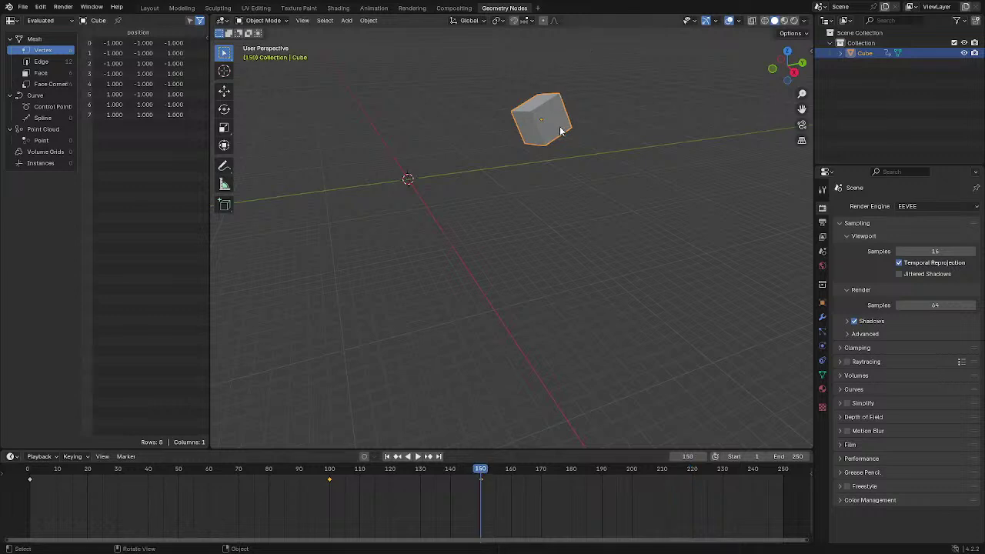
left_click_drag(802, 109, 732, 205)
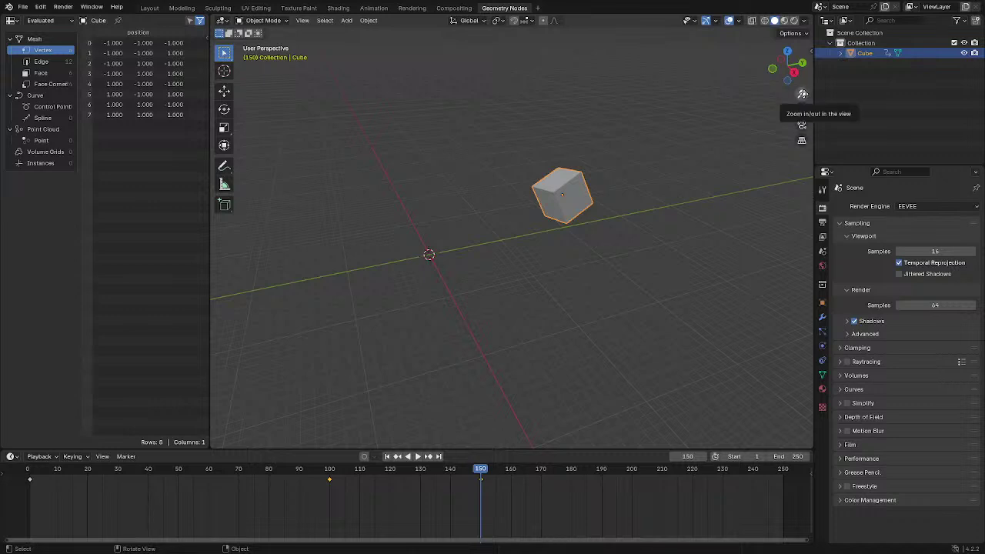
scroll(674, 327, "down", 2)
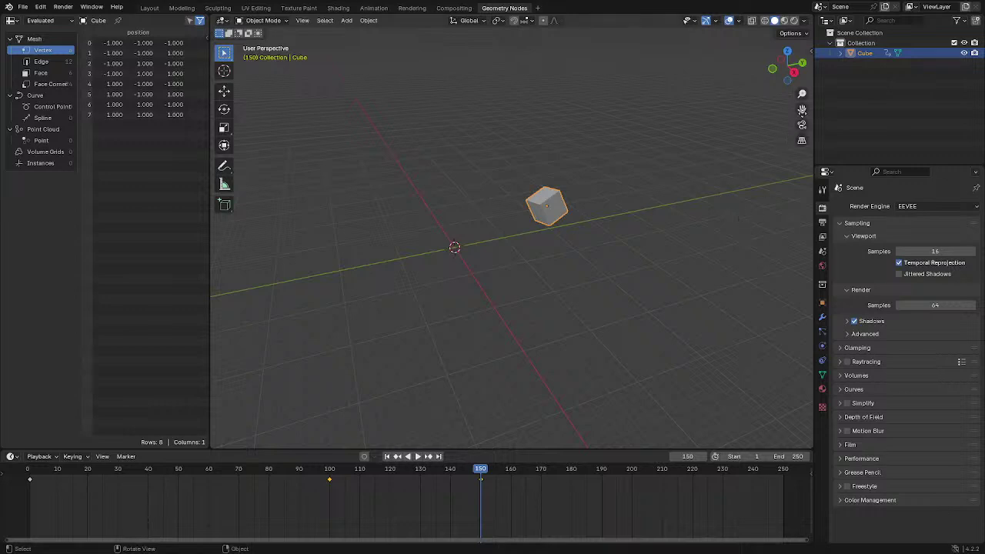
left_click_drag(802, 110, 757, 80)
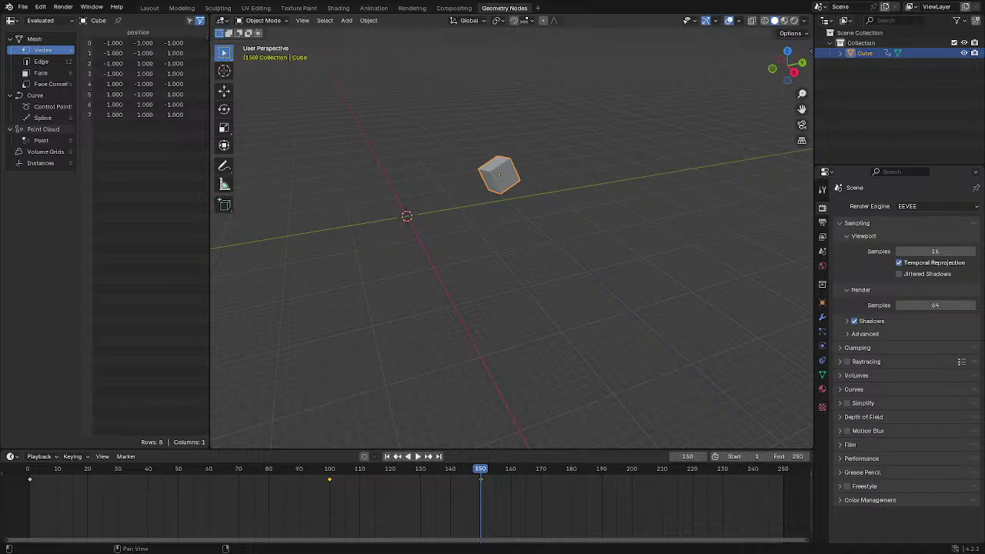
- Set the scene's output frame rate to 60 fps
left_click(822, 222)
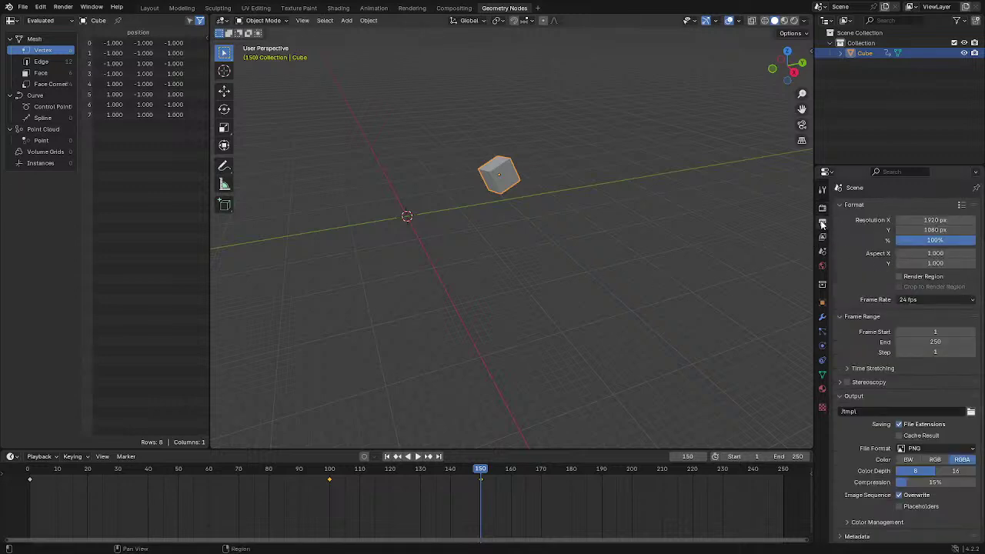
left_click(937, 301)
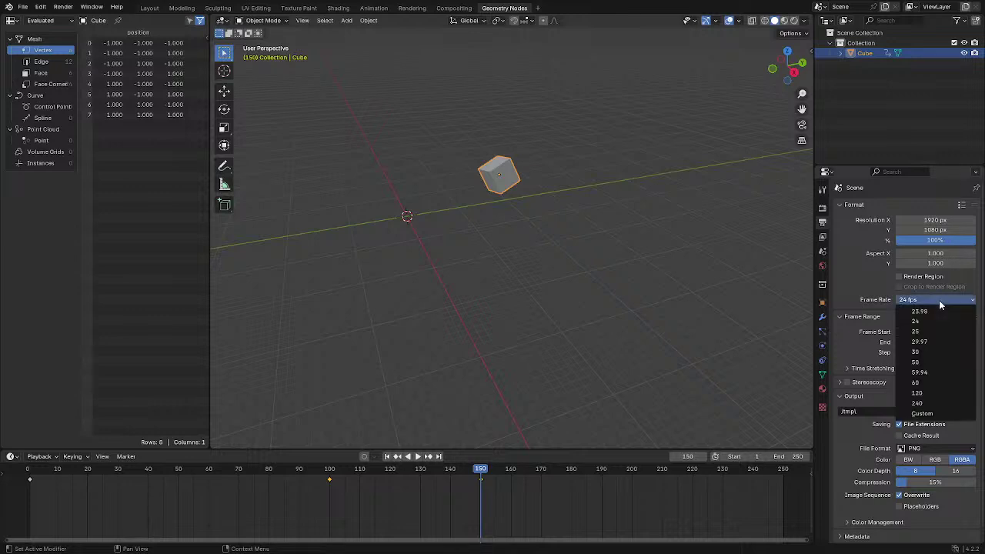
left_click(924, 383)
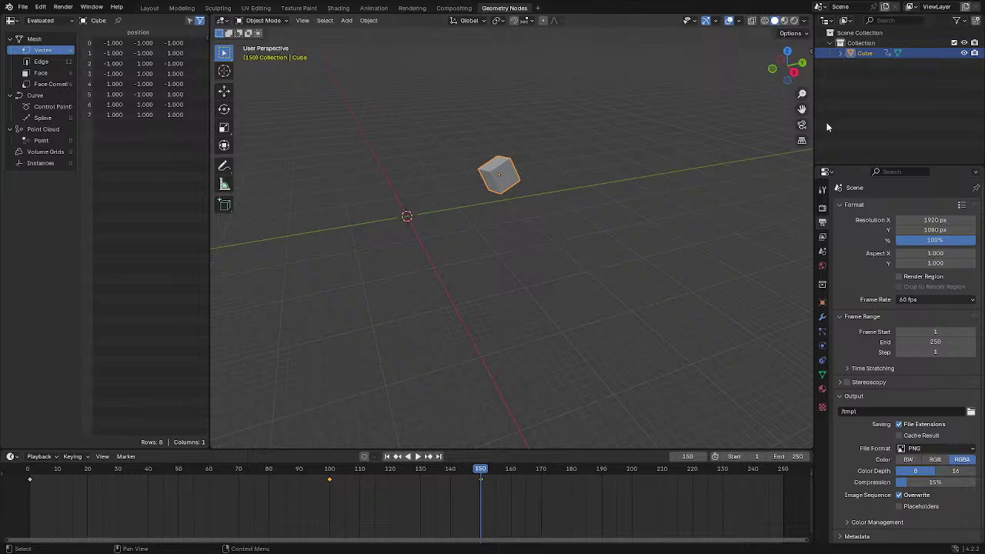
- Switch the viewport to orthographic projection and back to perspective, and pan across the scene with the cube deselected
left_click(802, 140)
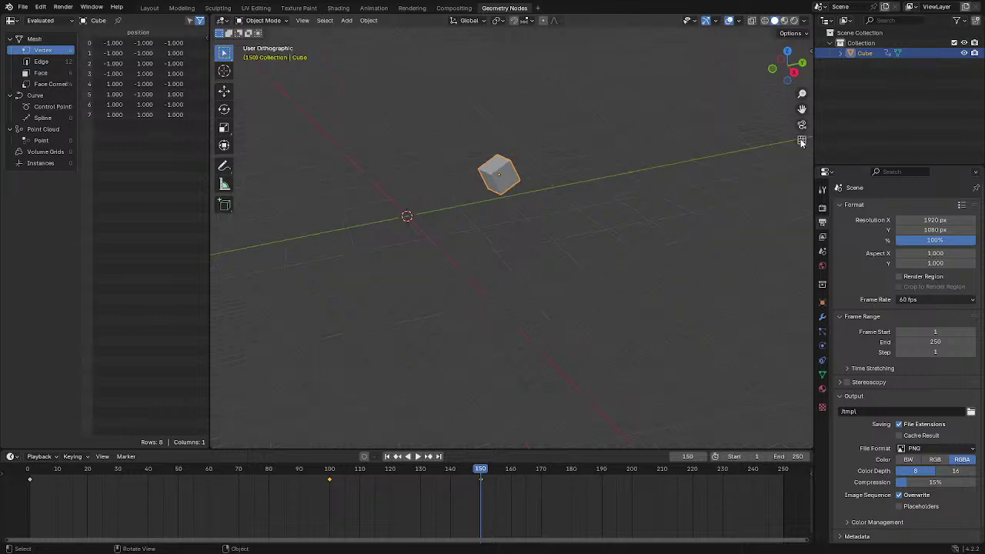
left_click(708, 181)
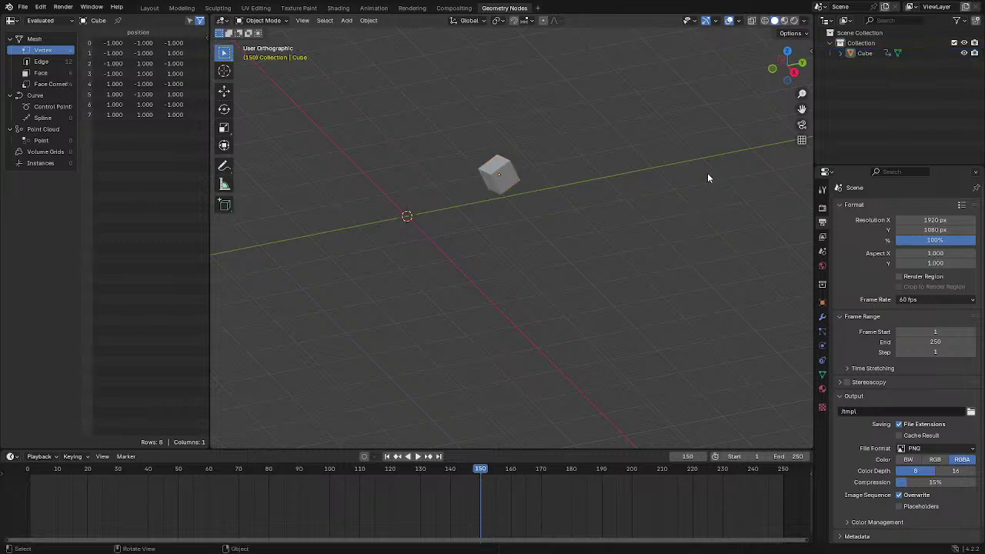
left_click(802, 141)
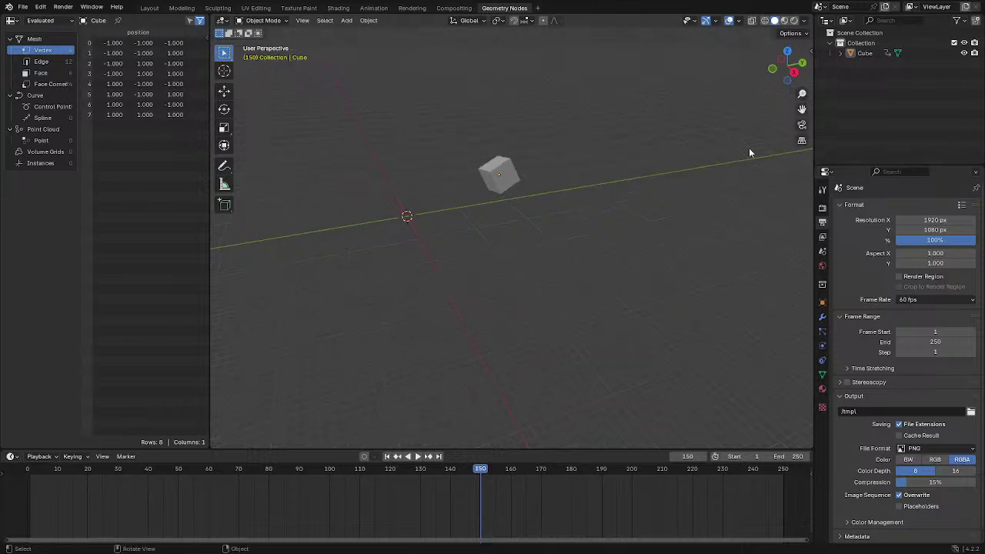
left_click_drag(802, 108, 681, 68)
left_click_drag(285, 176, 631, 93)
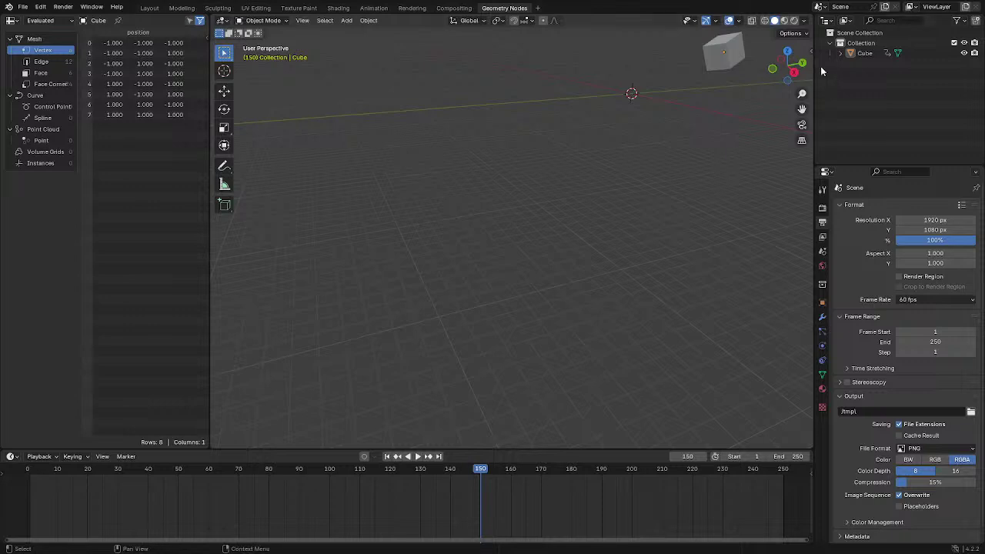
left_click_drag(802, 110, 629, 233)
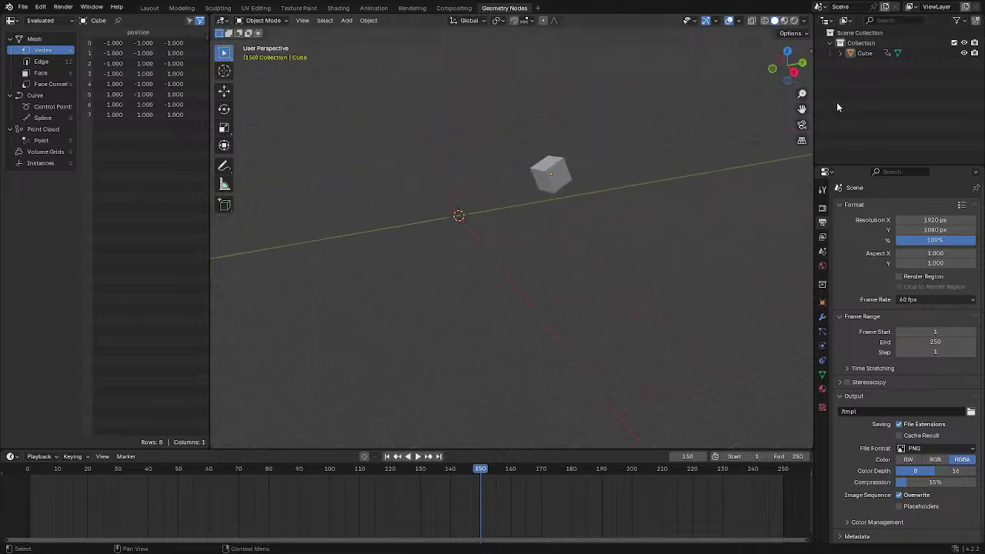
- Nudge the cube by about 0.1 m at frame 150 and bring up the choice of keyframe types
left_click(559, 185)
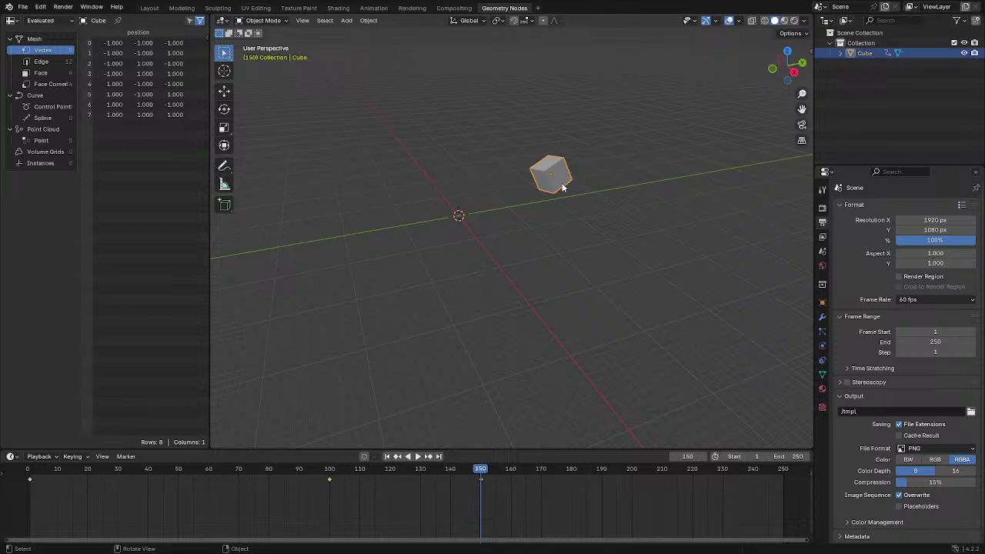
key("g")
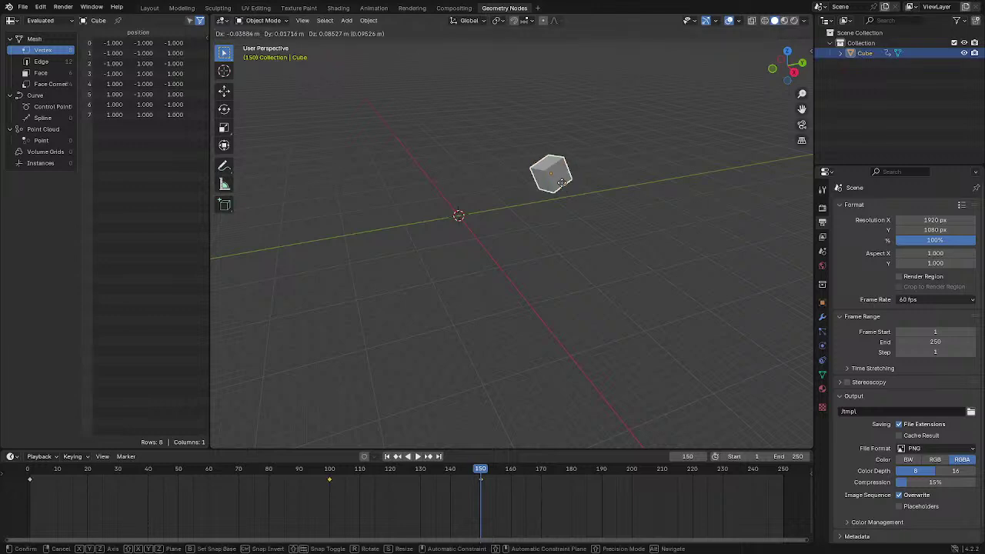
left_click(562, 185)
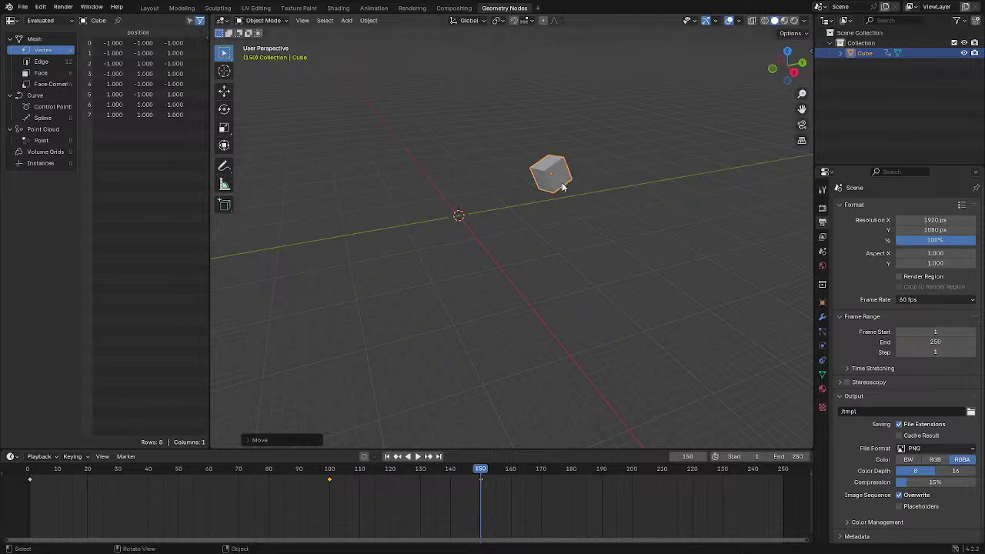
key("i")
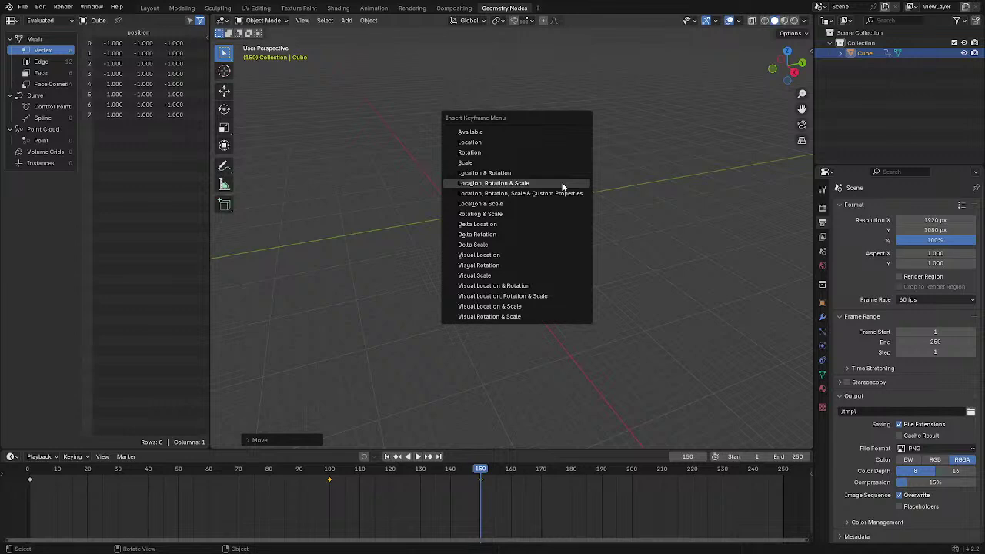
left_click(562, 186)
- Delete the cube from the scene and undo the deletion
key("x")
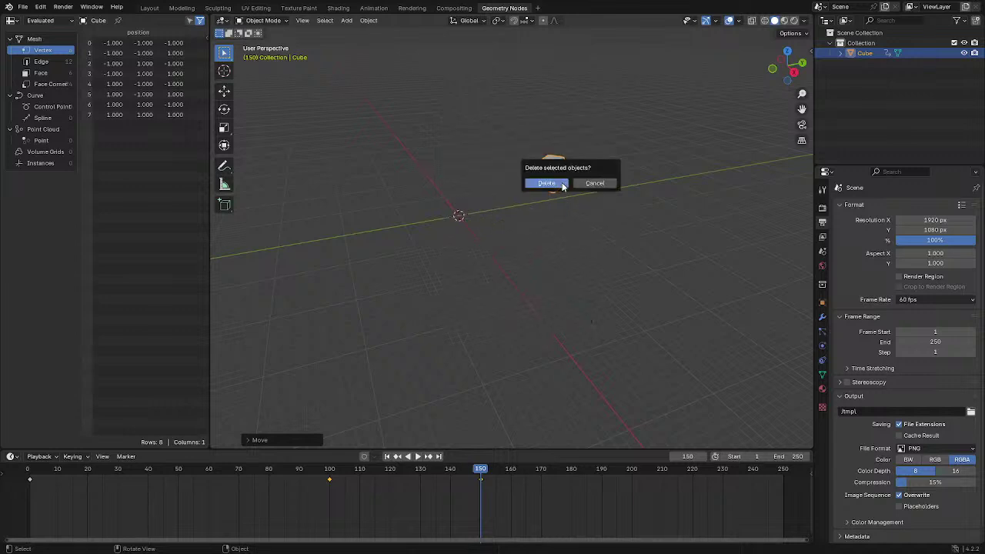
left_click(562, 184)
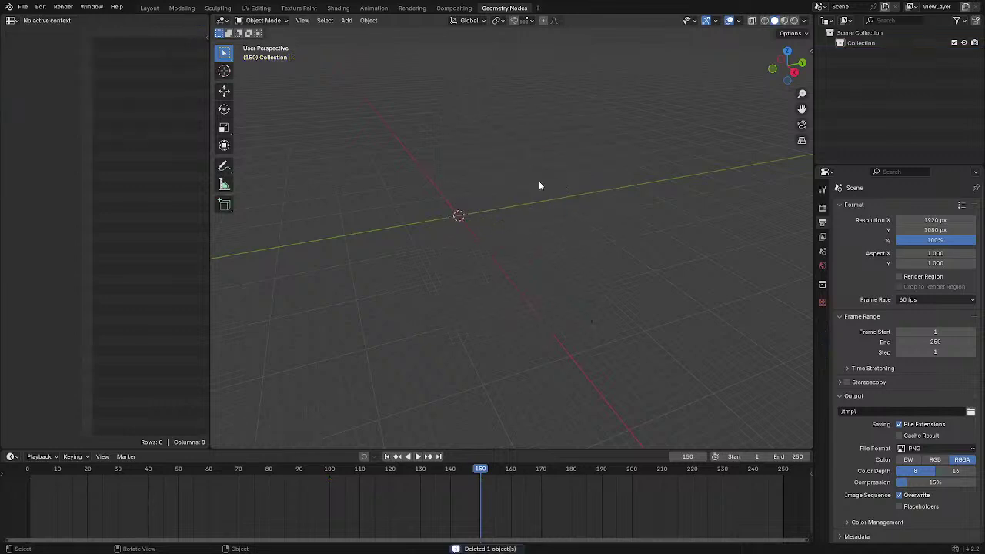
left_click(43, 7)
left_click(42, 8)
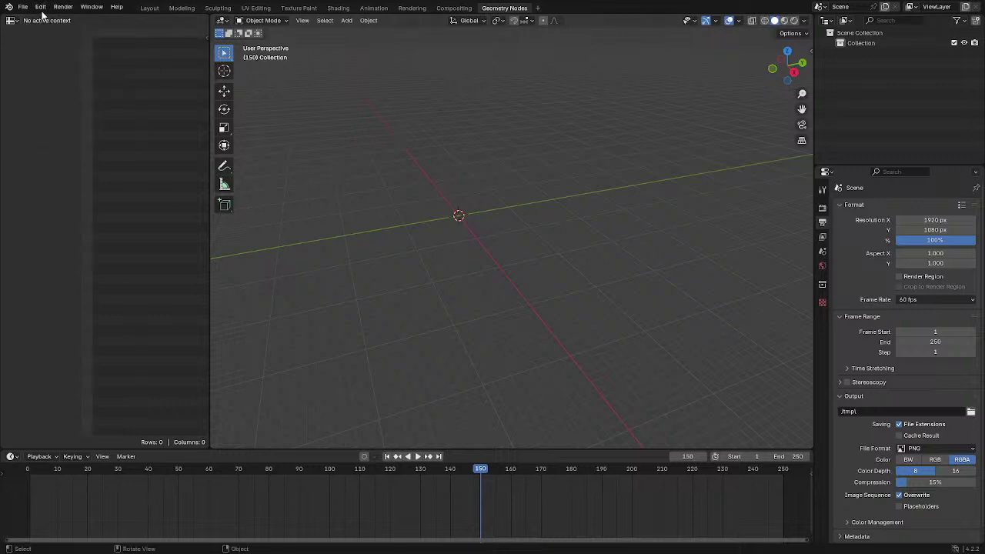
left_click(40, 8)
left_click(54, 31)
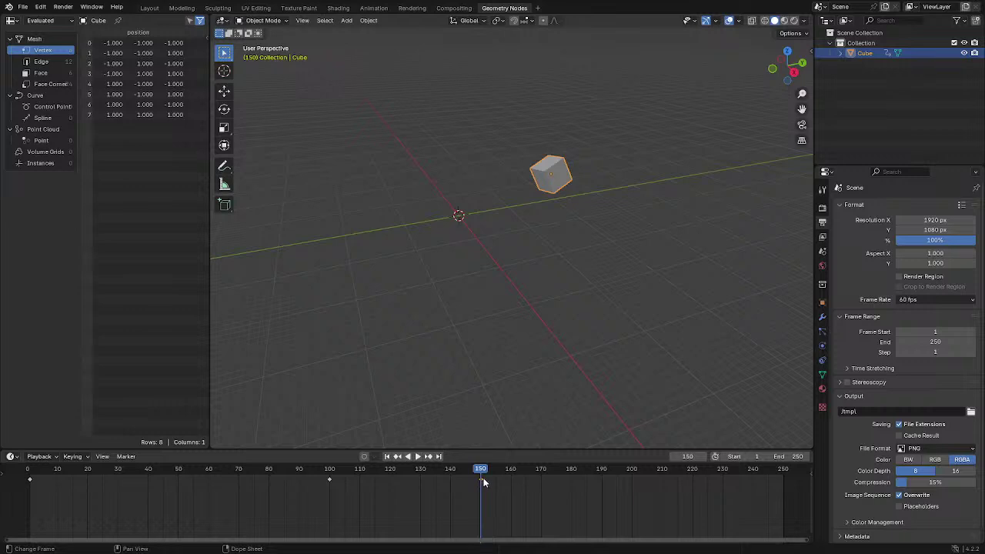
- Delete the cube's keyframe at frame 150 and insert a new Location, Rotation & Scale keyframe there
key("x")
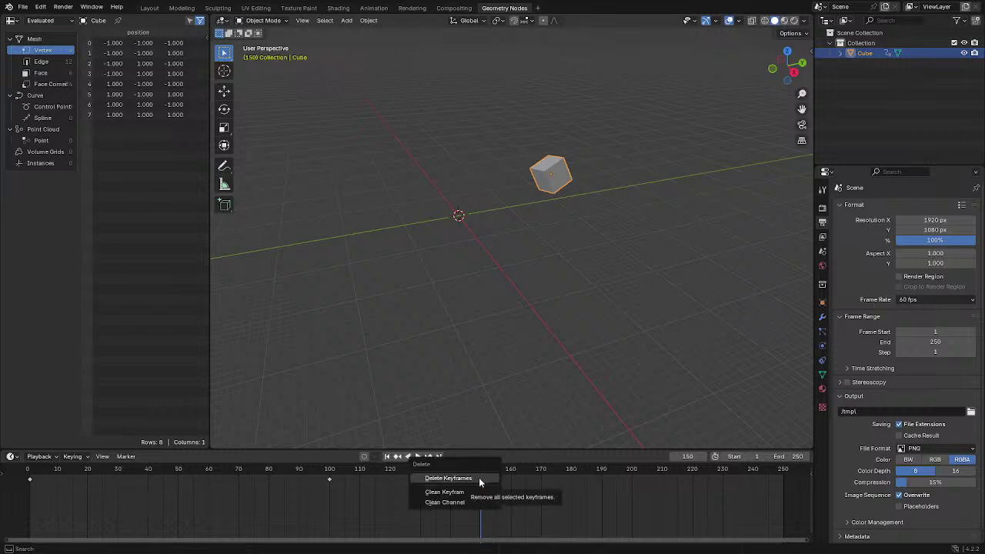
left_click(480, 478)
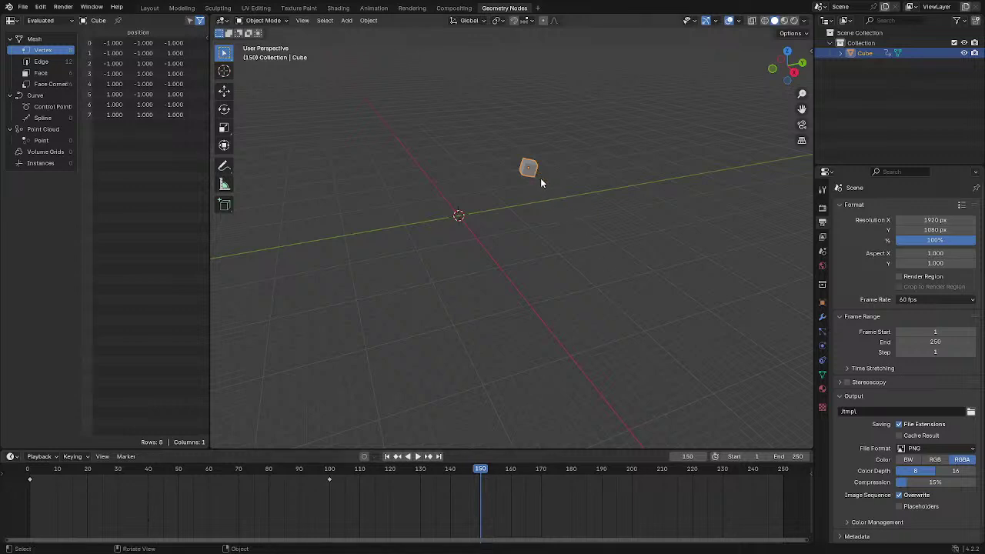
key("k")
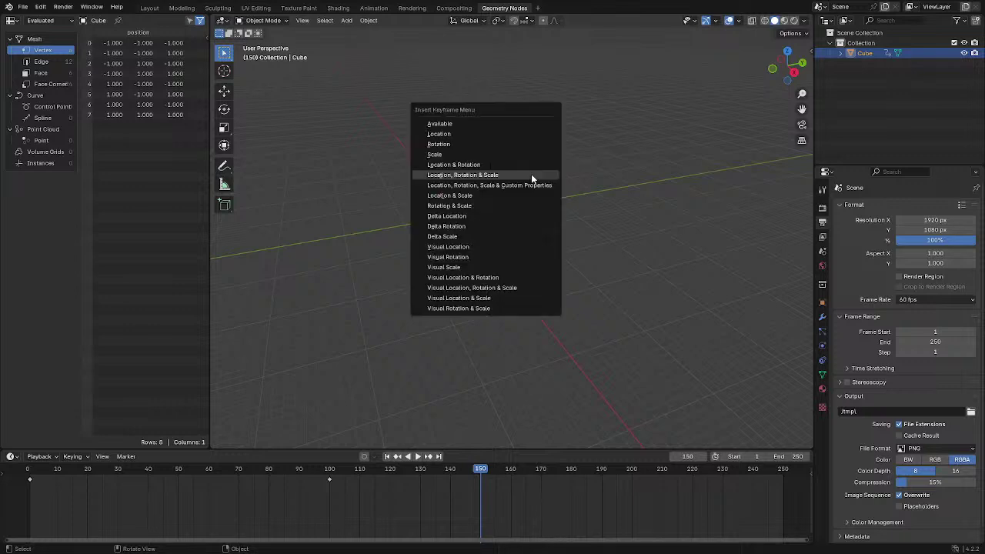
left_click(529, 176)
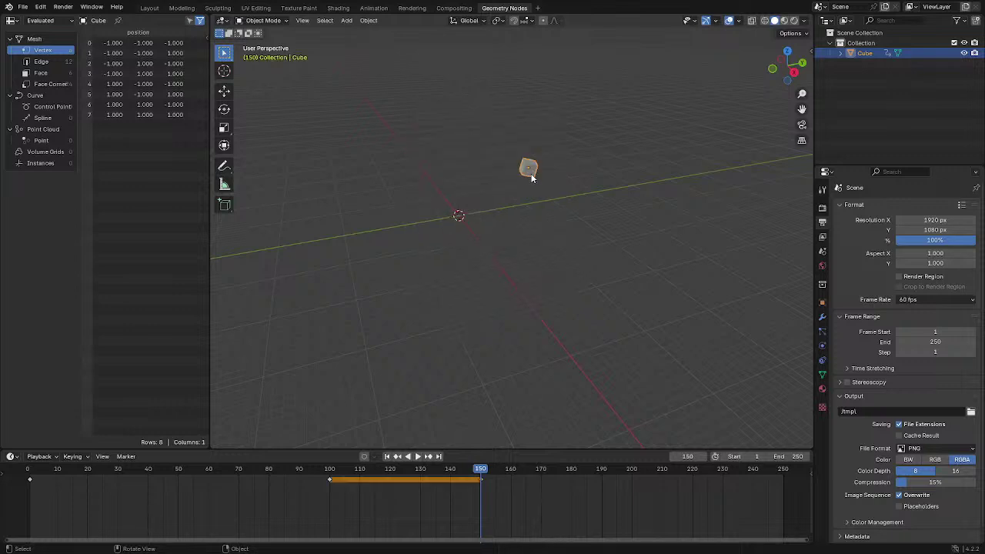
- Move the cube high above the grid, to about X -13 m, Y 9.5 m, Z 31.5 m
left_click_drag(531, 174, 557, 170)
key("g")
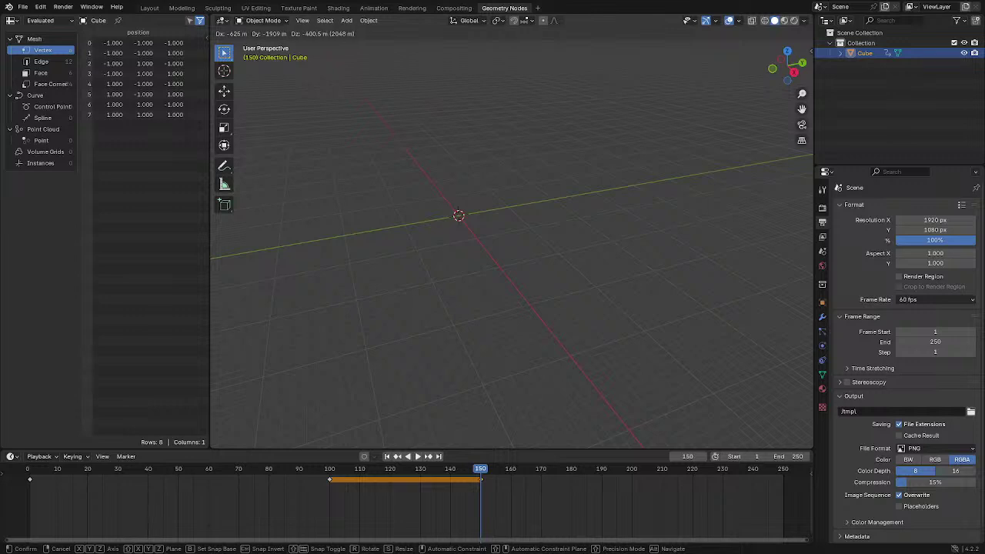
key("Return")
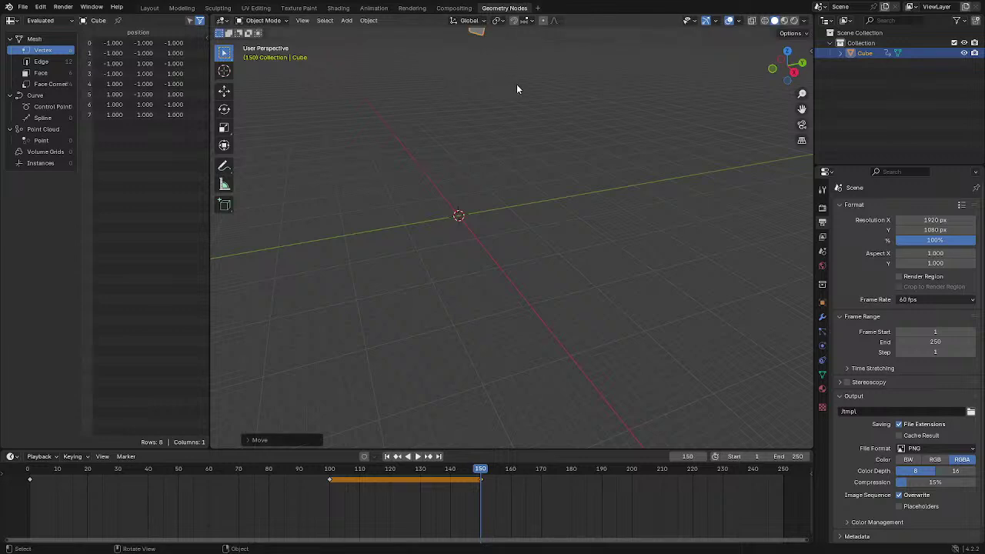
left_click_drag(801, 109, 830, 157)
scroll(668, 212, "down", 3)
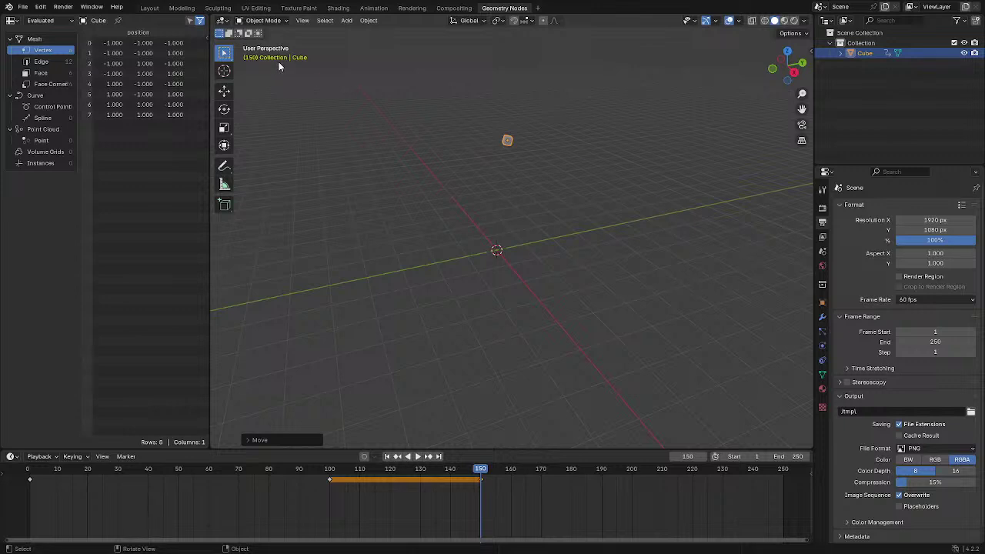
- Switch to the Layout workspace, deselect the cube and bring it into view
left_click(148, 8)
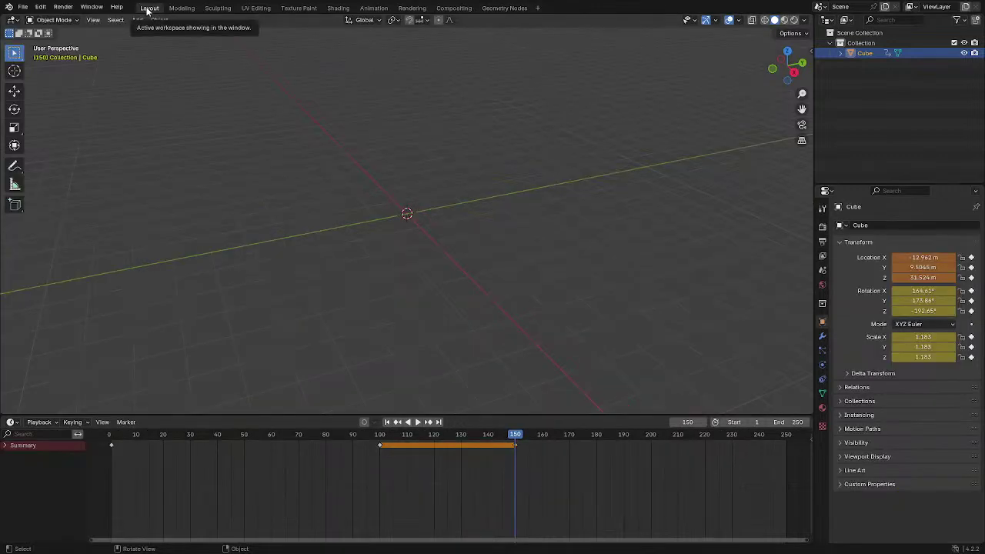
left_click(532, 202)
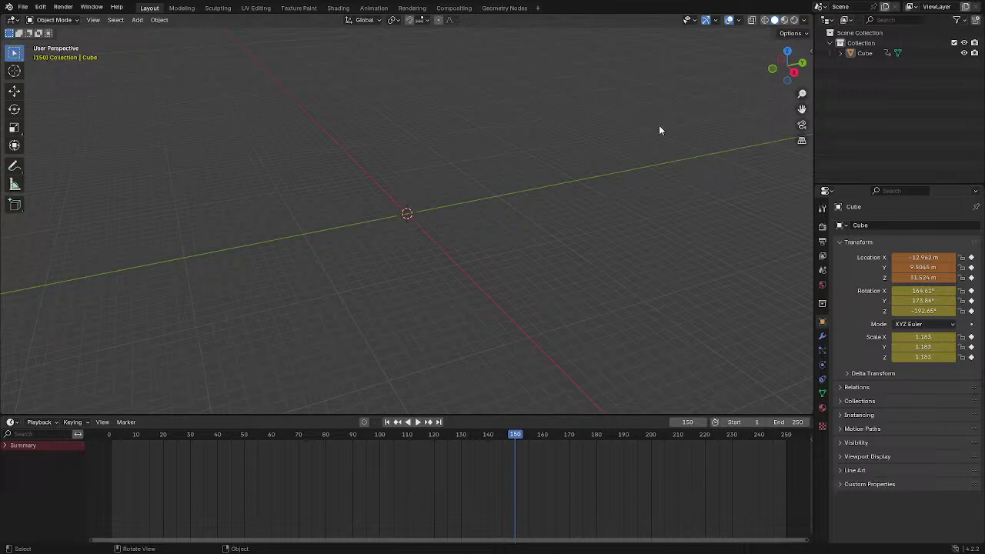
key("b")
key("Escape")
left_click_drag(802, 107, 794, 344)
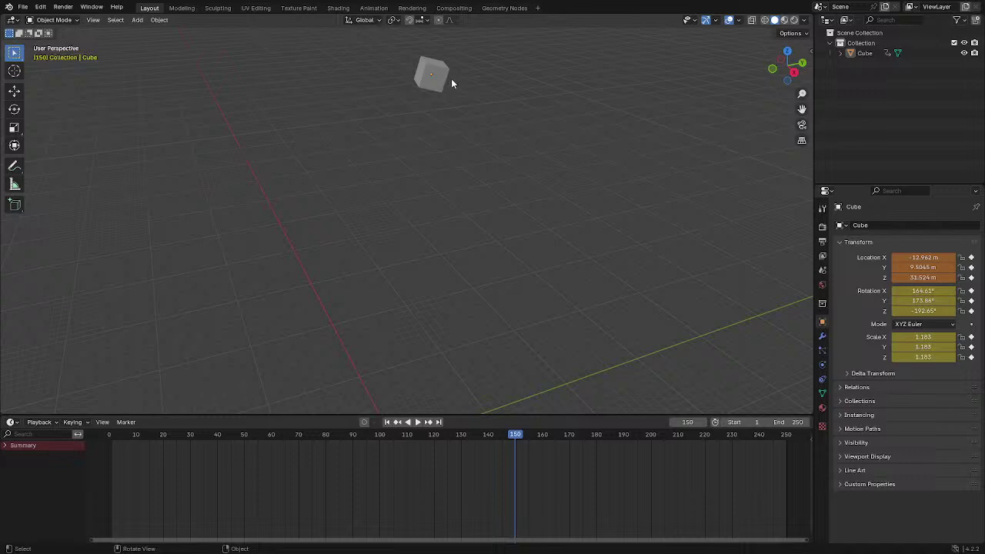
- Move the cube down near the grid, to about X 8.5 m, Y 22.8 m, Z 2.9 m
left_click(436, 73)
key("g")
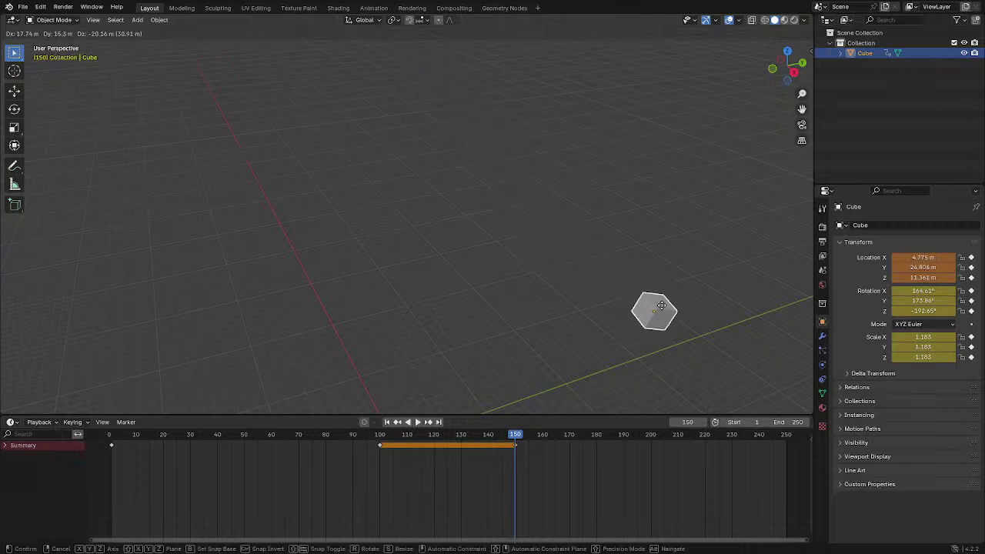
left_click(625, 244)
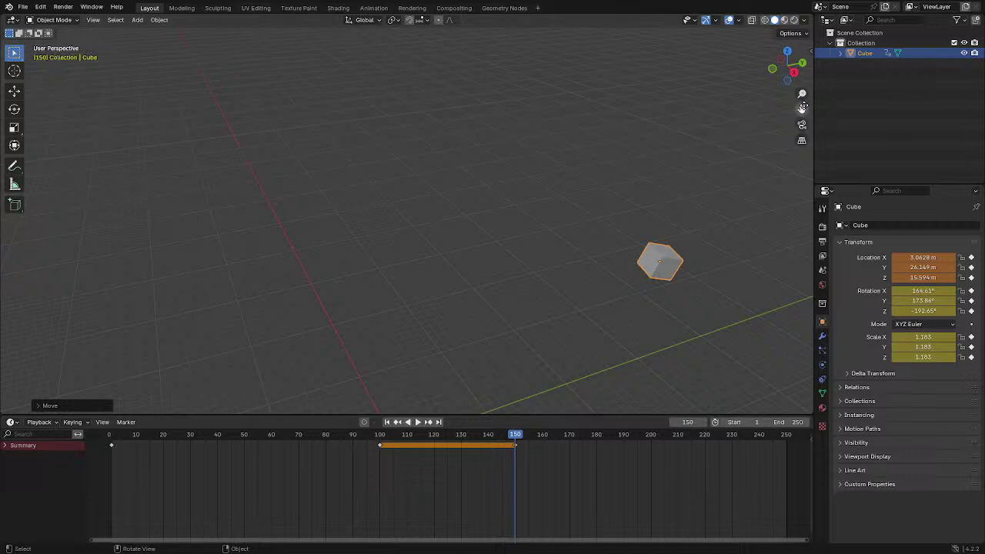
left_click_drag(802, 109, 748, 0)
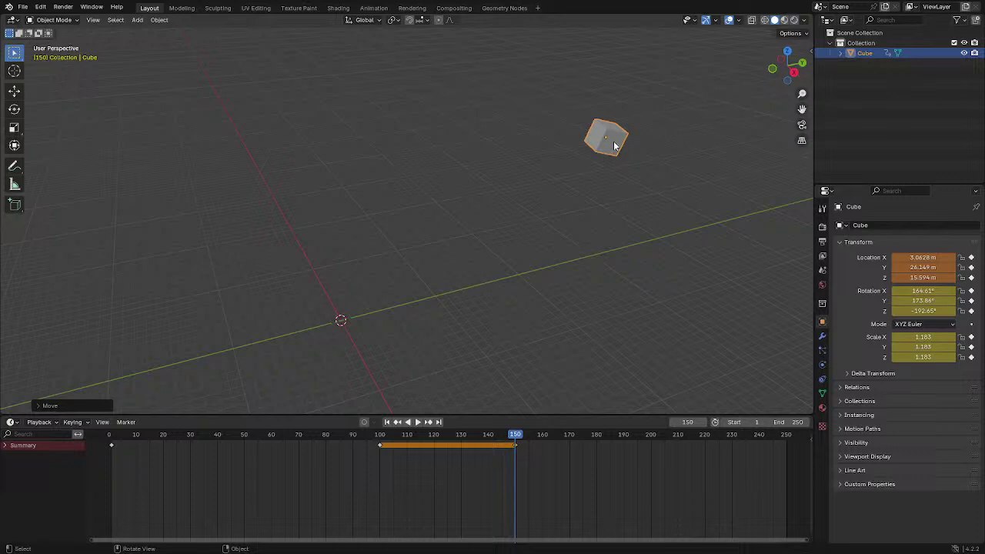
key("g")
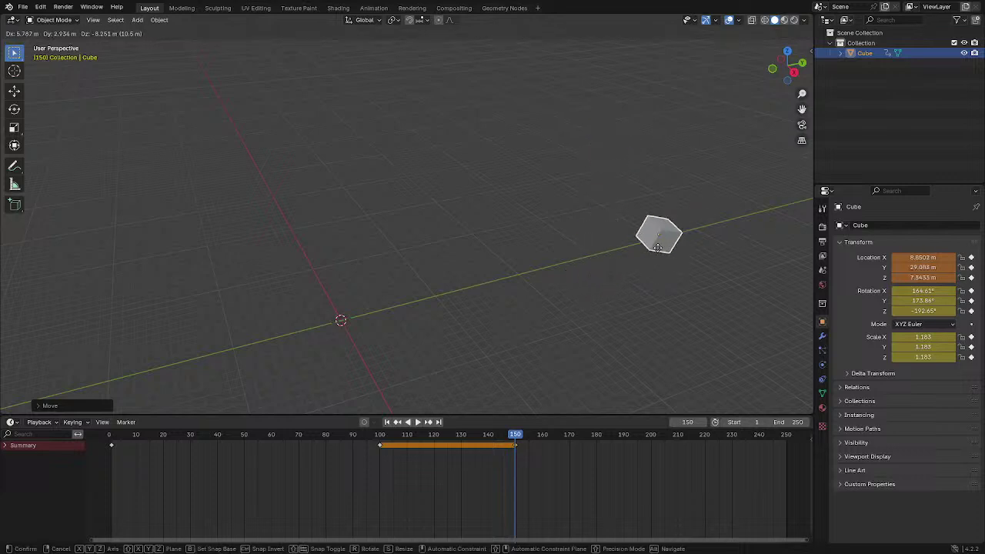
left_click(595, 300)
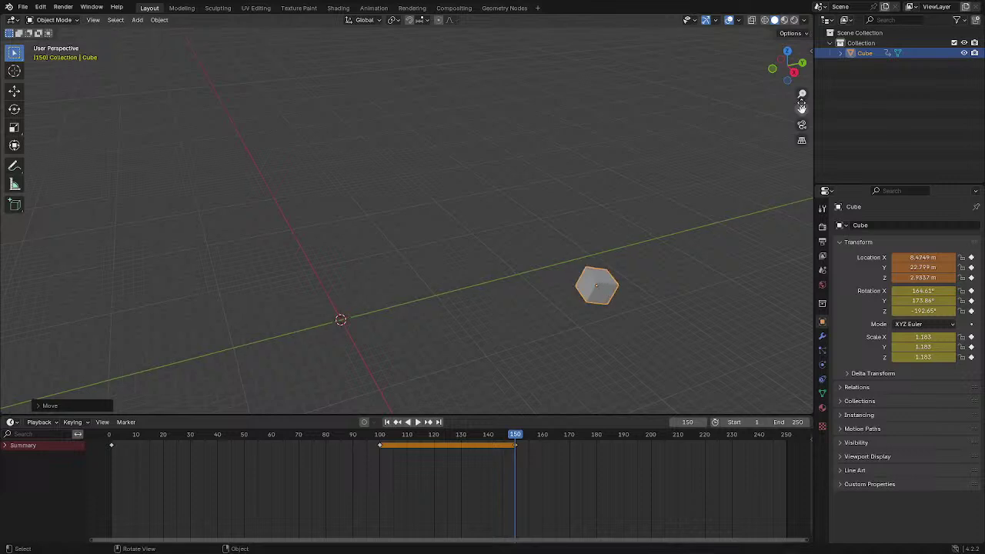
- Deselect the cube and view the scene from the Left and Front viewpoints, leaving the viewport in Front
left_click(733, 325)
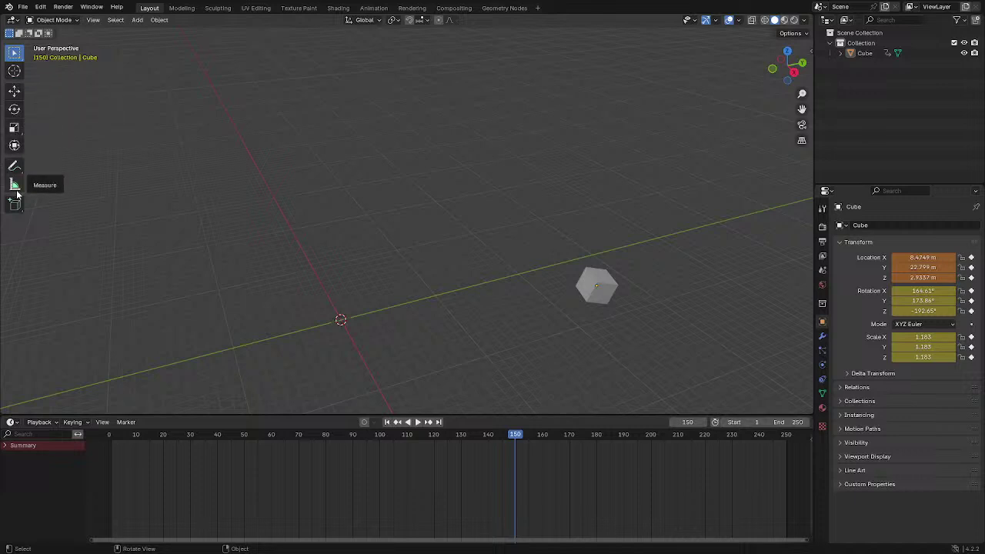
left_click(98, 22)
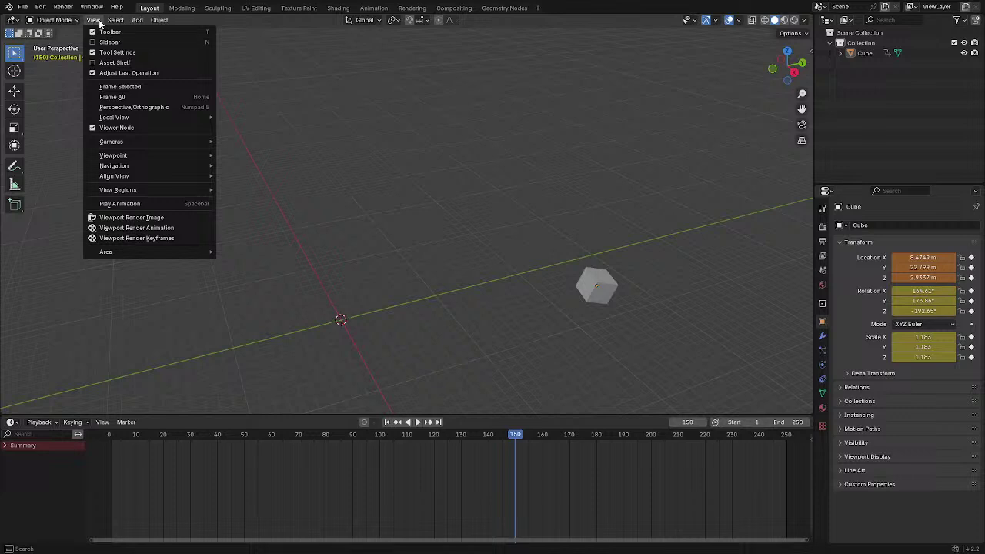
mouse_move(207, 143)
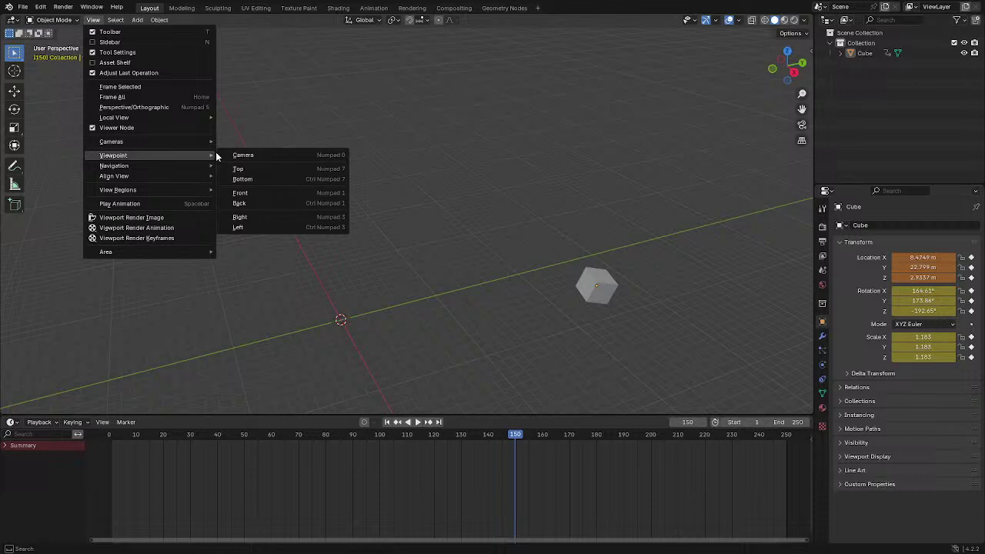
left_click(287, 226)
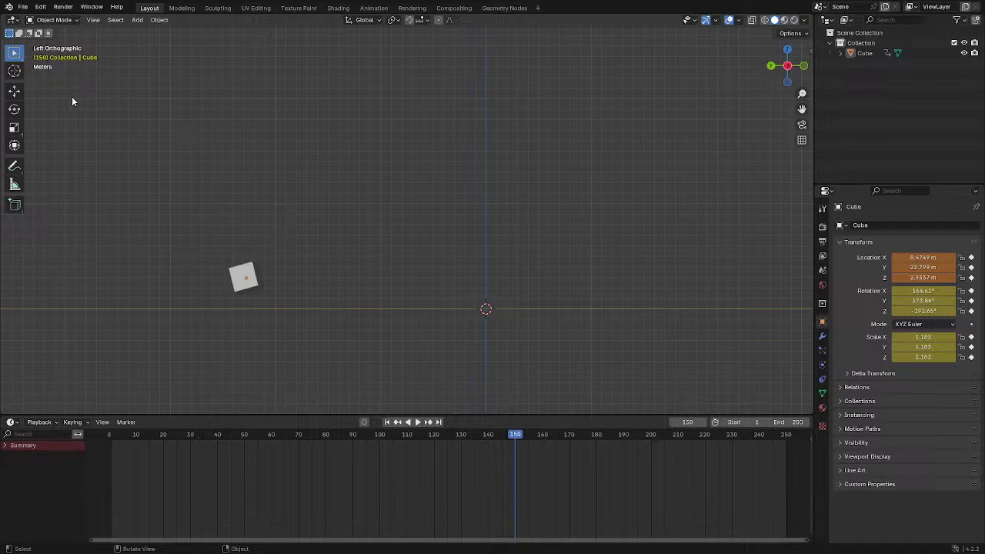
left_click(94, 20)
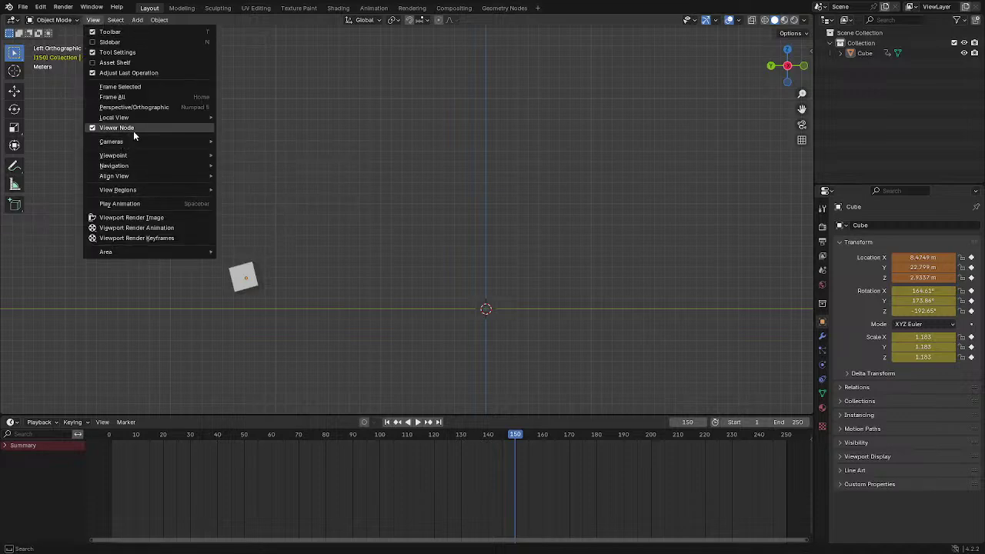
mouse_move(181, 156)
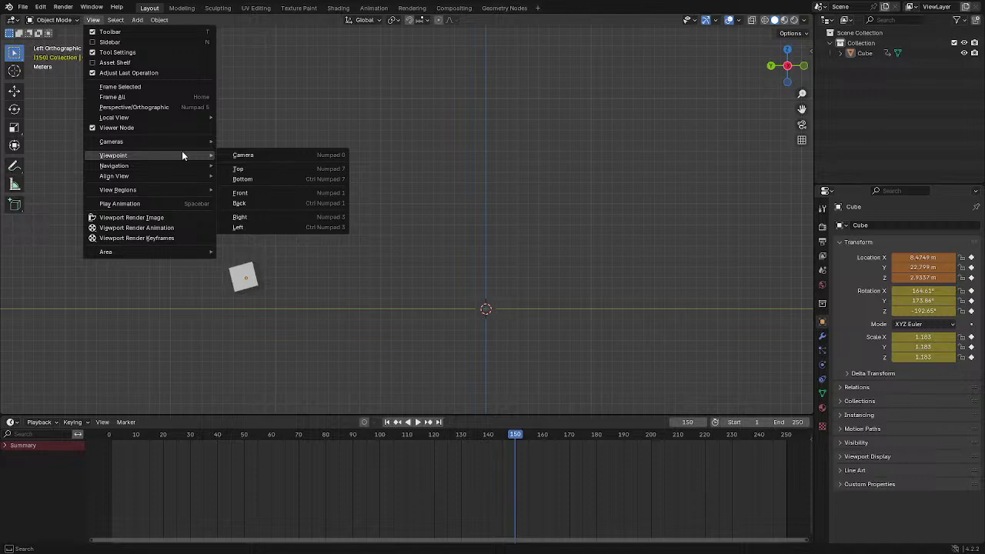
left_click(243, 193)
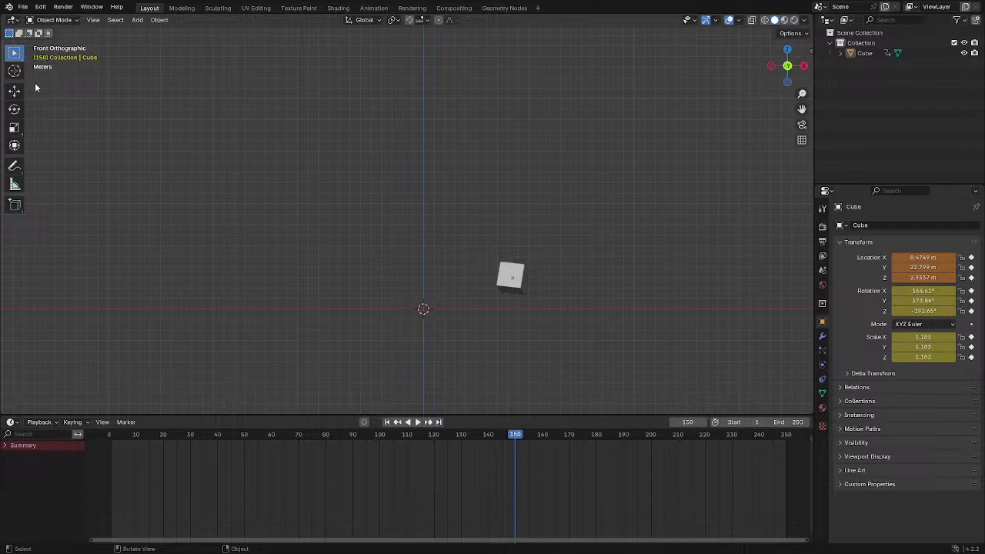
- Try to switch the viewport to the Camera viewpoint
left_click(95, 23)
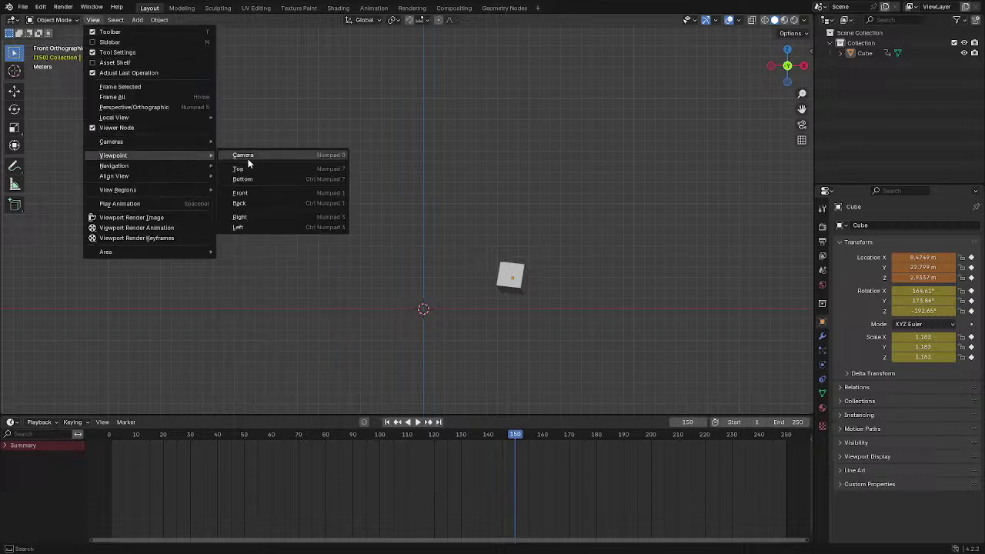
left_click(251, 159)
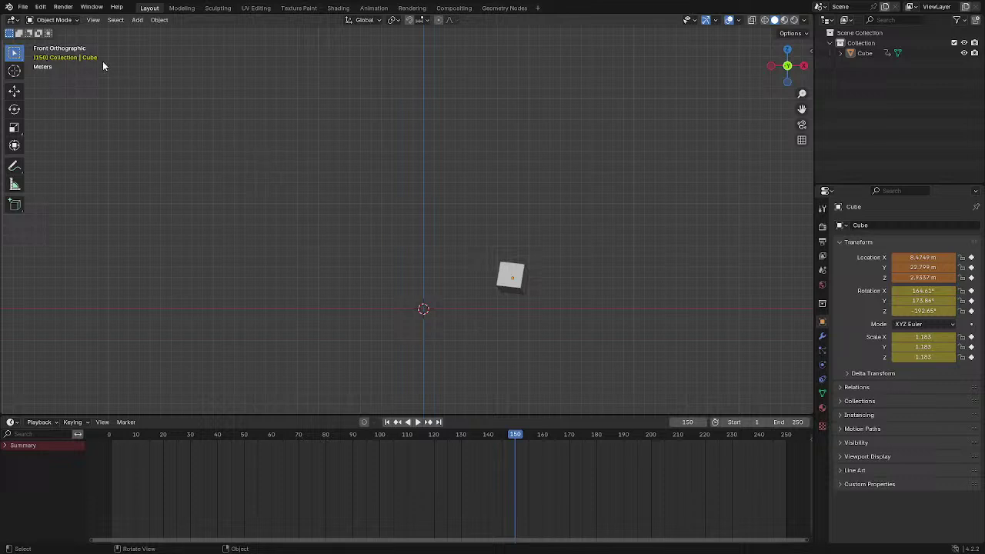
left_click(95, 20)
mouse_move(144, 154)
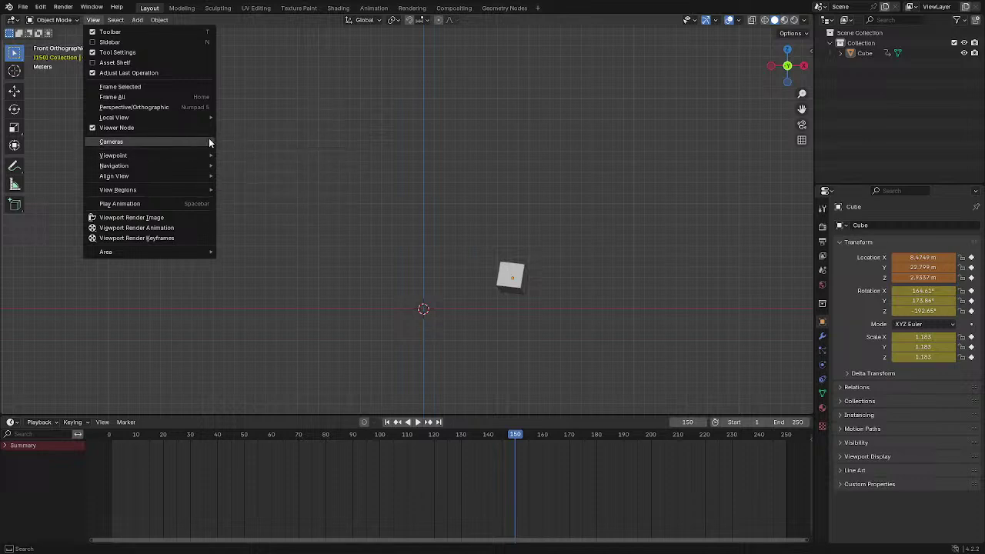
mouse_move(209, 144)
left_click(265, 150)
key("b")
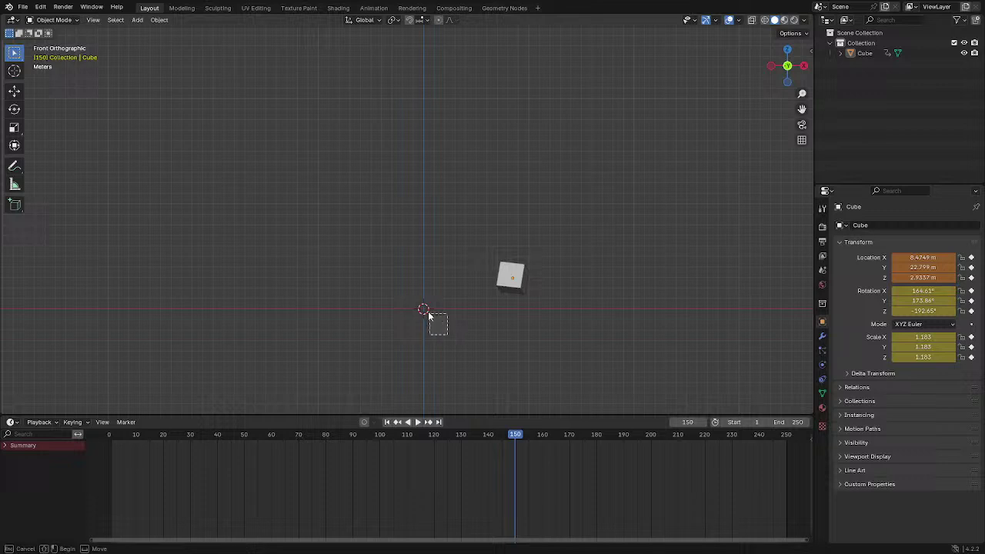
left_click_drag(429, 312, 428, 313)
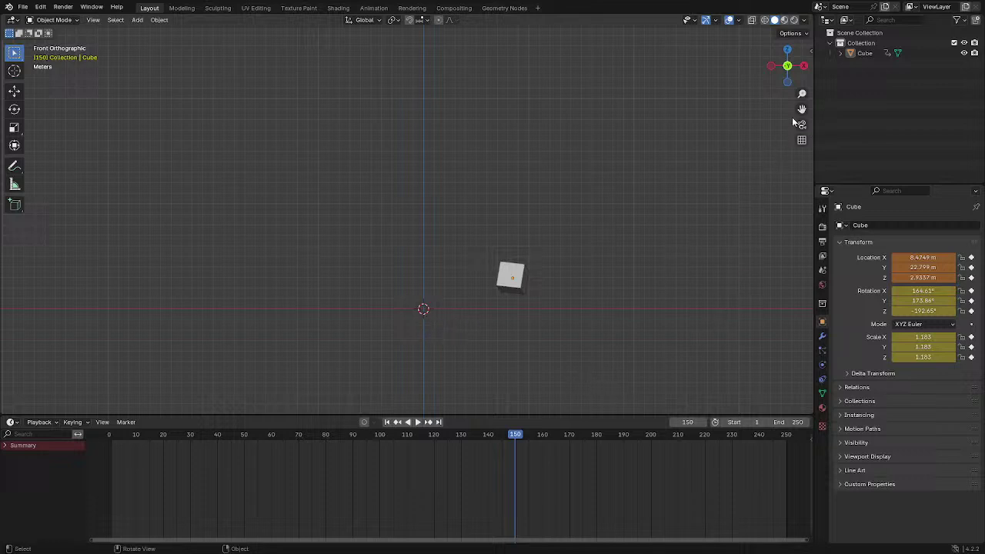
- Add a camera to the scene and move it below the cube, to about X 36.3 m, Z -20.5 m
left_click_drag(802, 109, 655, 8)
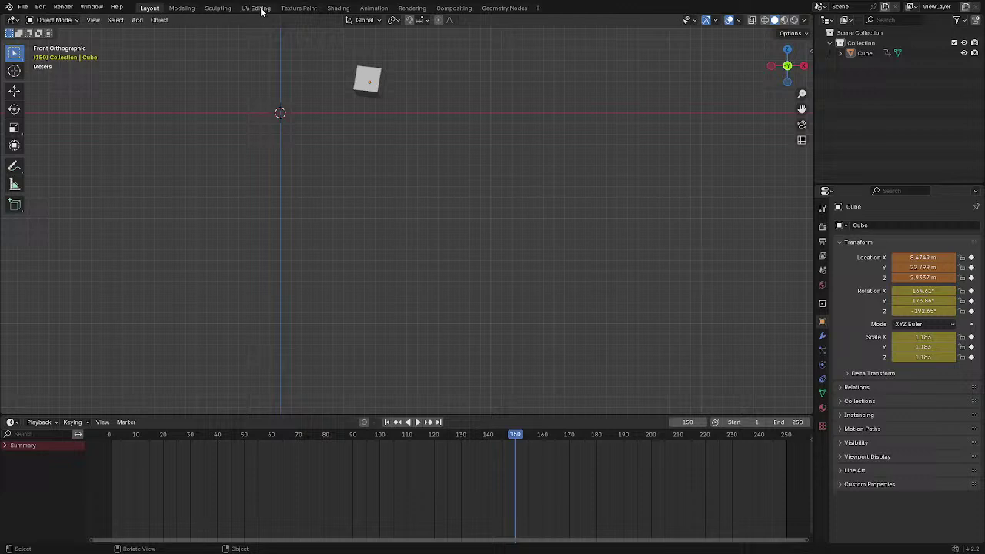
left_click(137, 20)
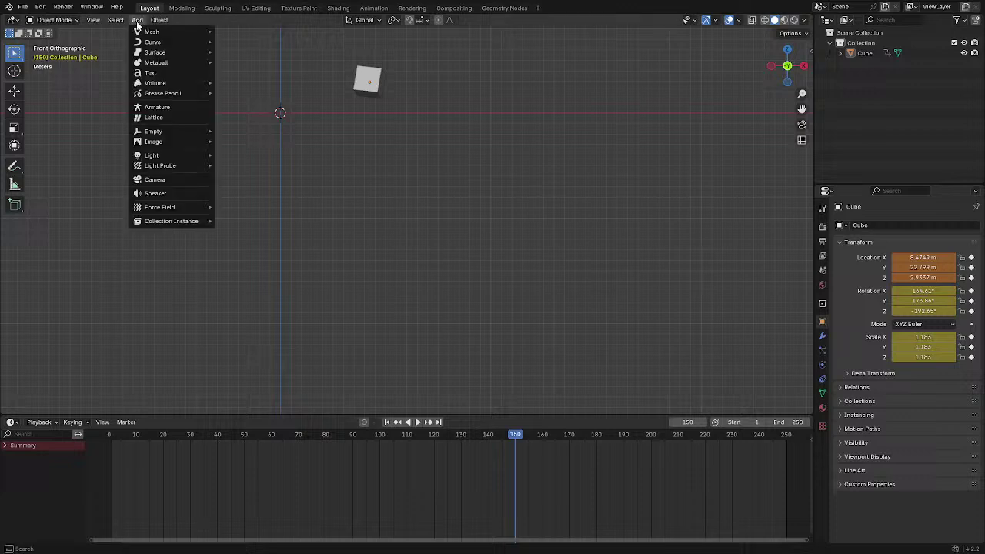
left_click(155, 180)
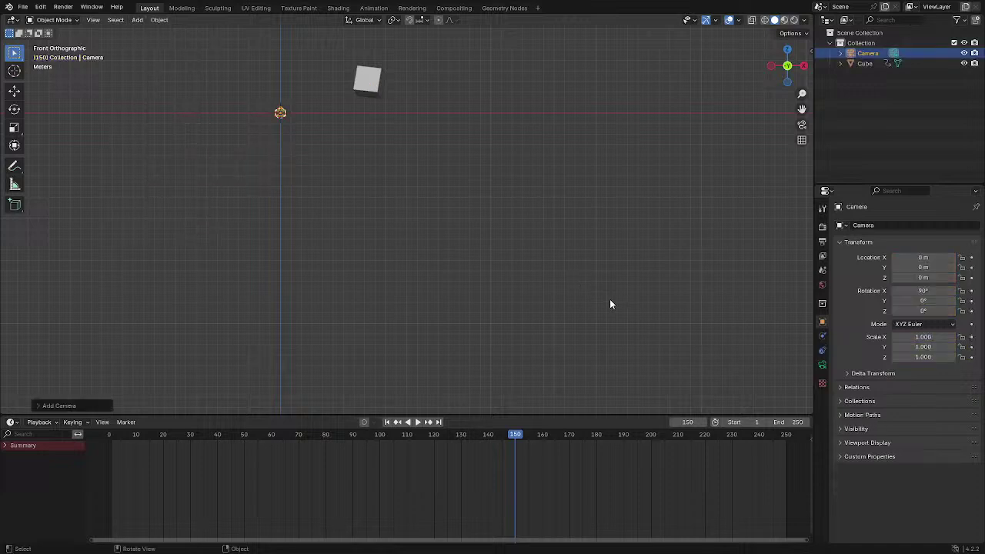
left_click(281, 112)
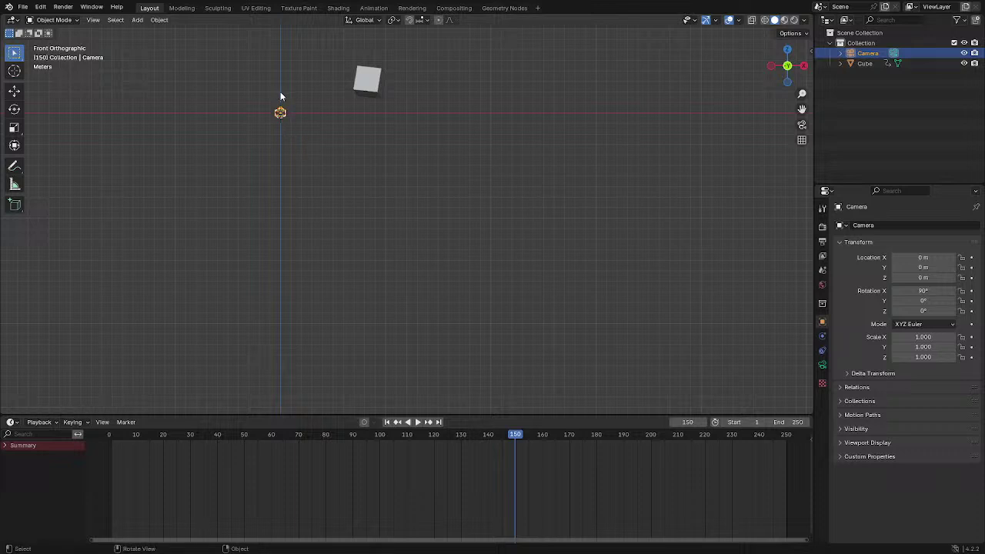
key("g")
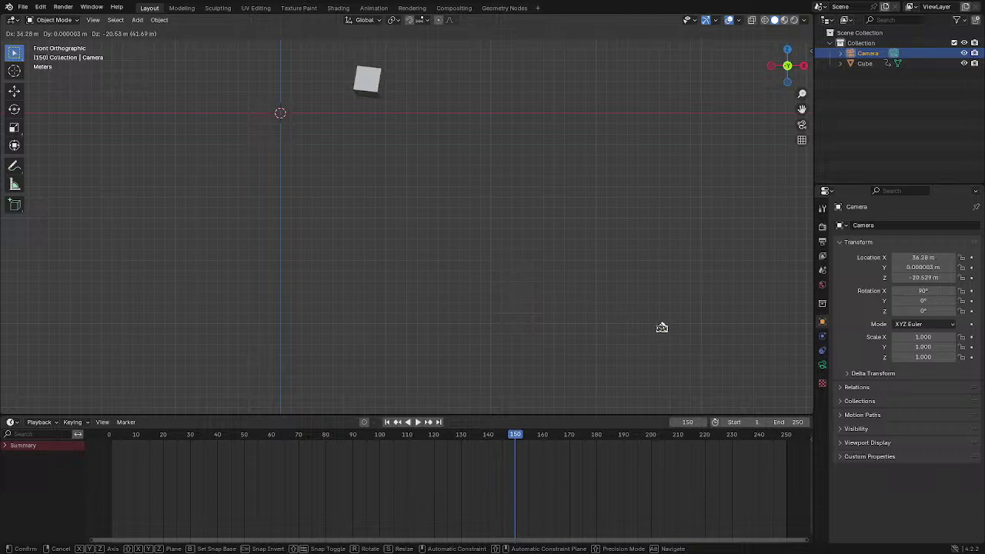
left_click(623, 337)
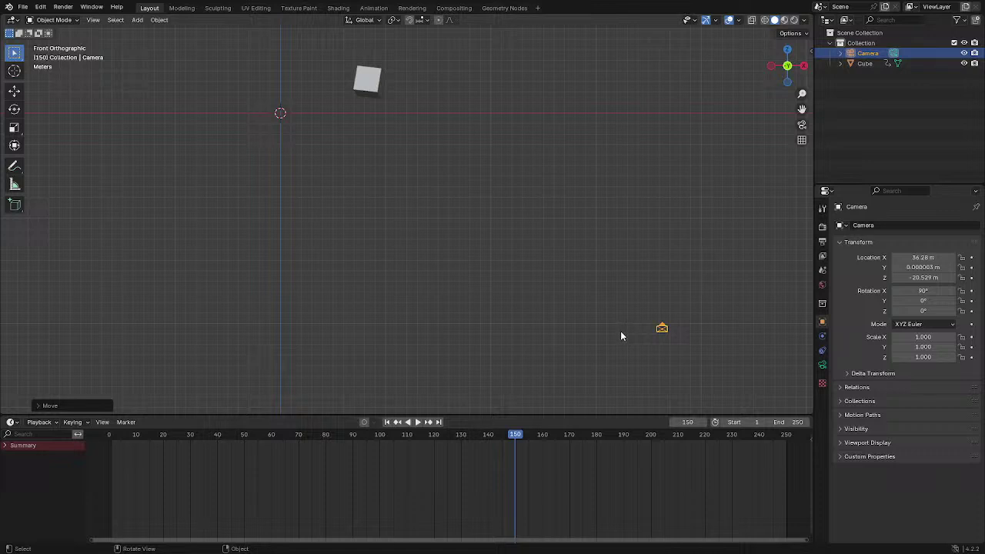
- Look through the camera and move it to about X -97.2 m, Y 0 m, Z 16.5 m
left_click(94, 20)
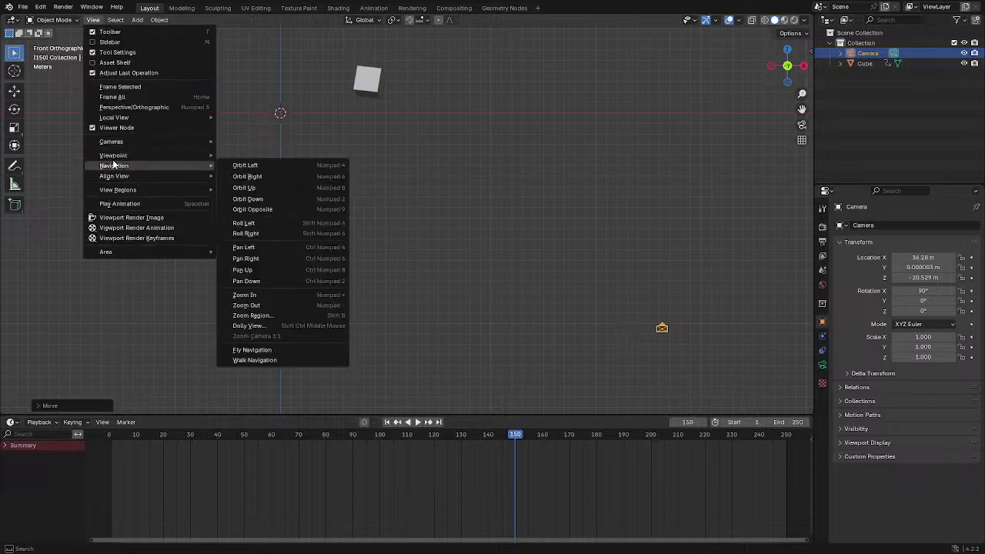
mouse_move(116, 156)
left_click(243, 157)
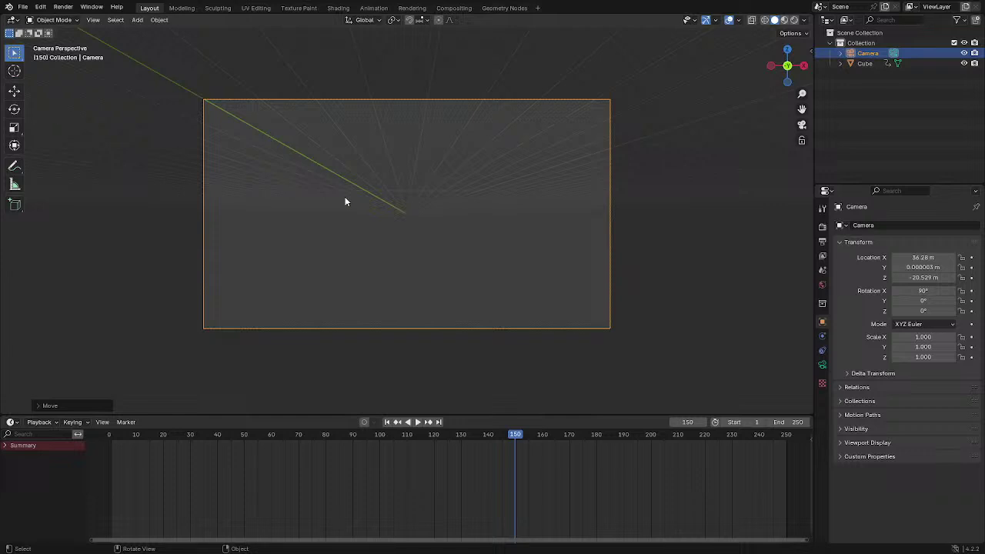
key("g")
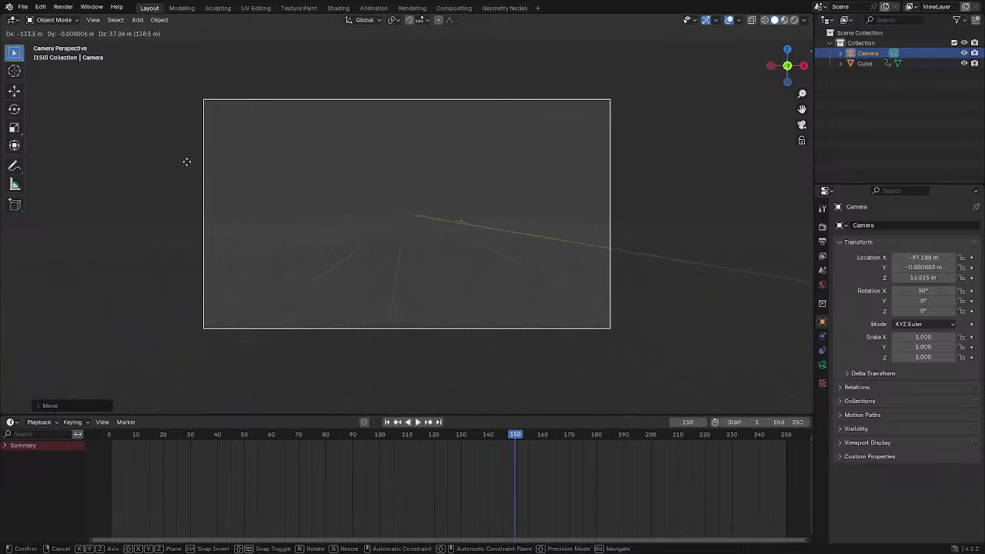
left_click(191, 166)
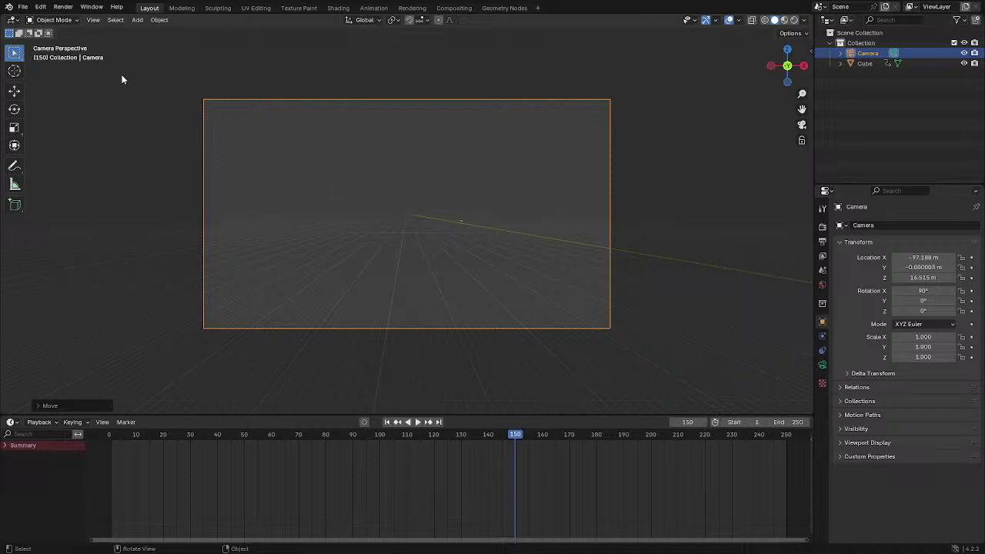
- Return the viewport to the Front viewpoint and open the camera's lens settings
left_click(93, 20)
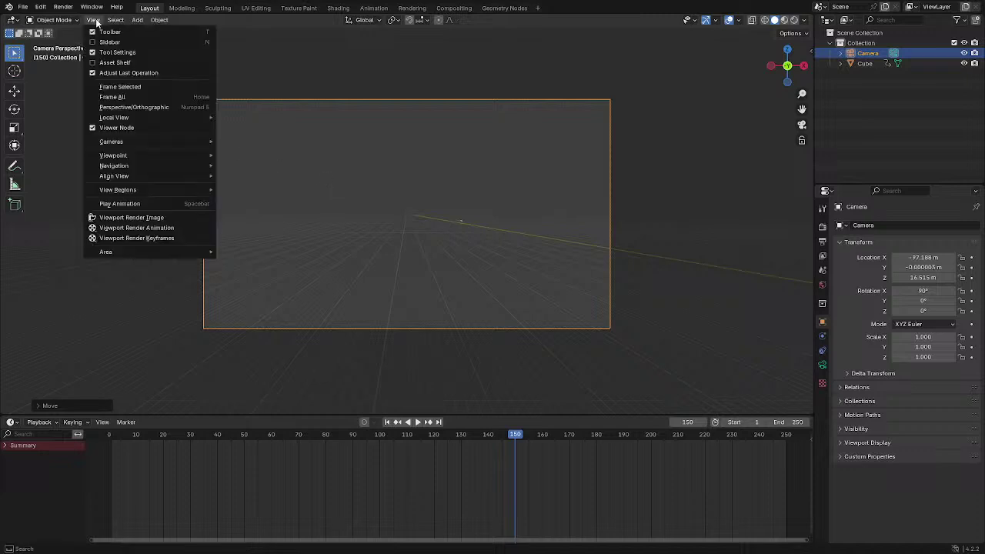
mouse_move(164, 157)
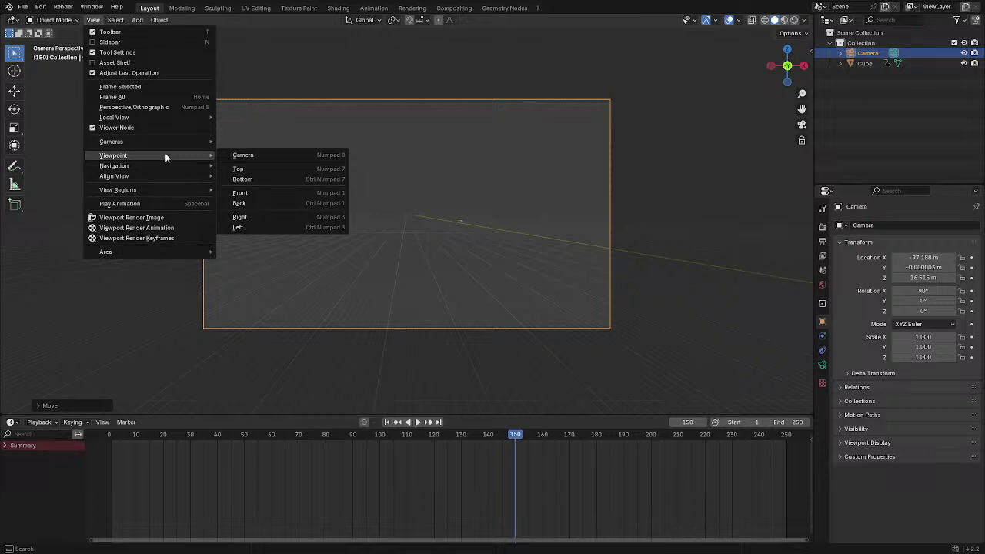
left_click(303, 197)
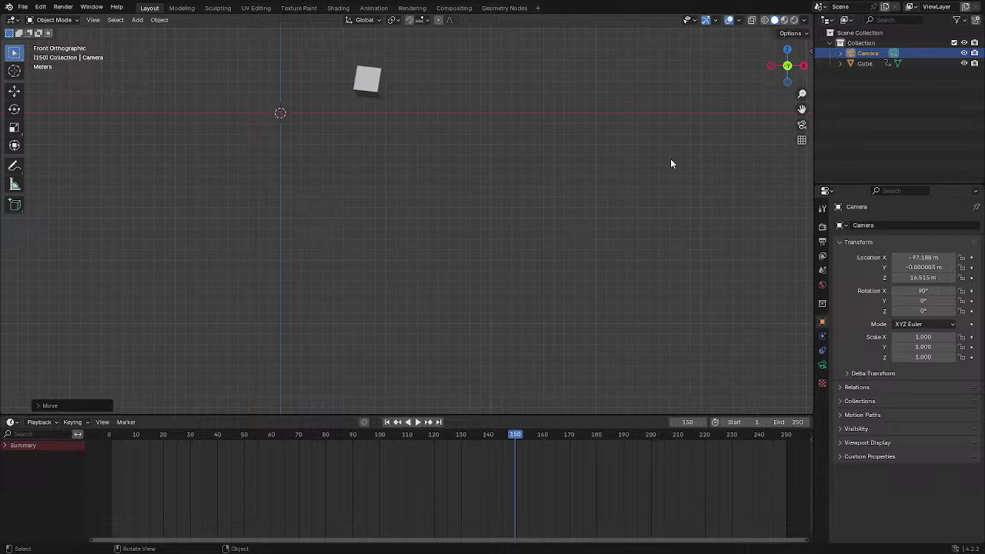
left_click_drag(667, 239, 585, 272)
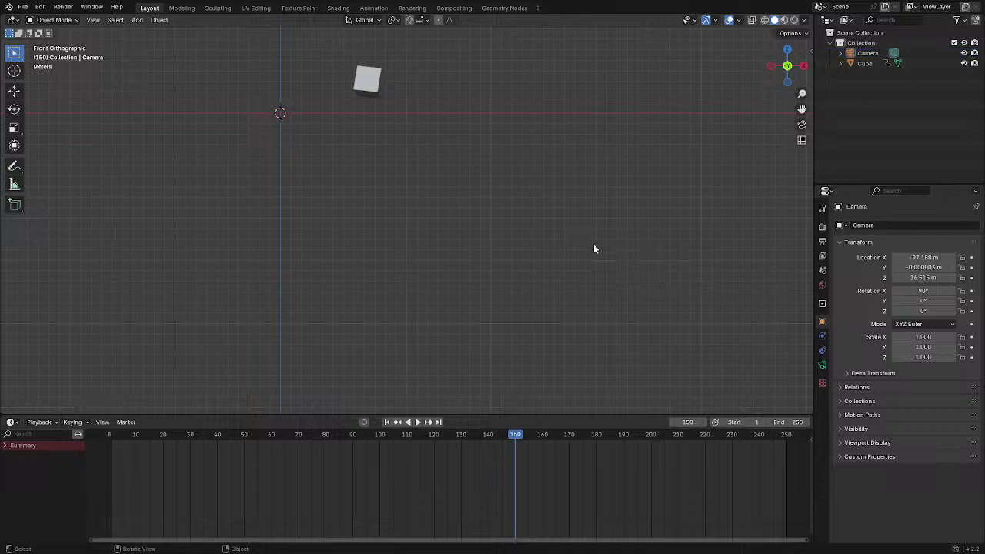
left_click_drag(802, 110, 762, 137)
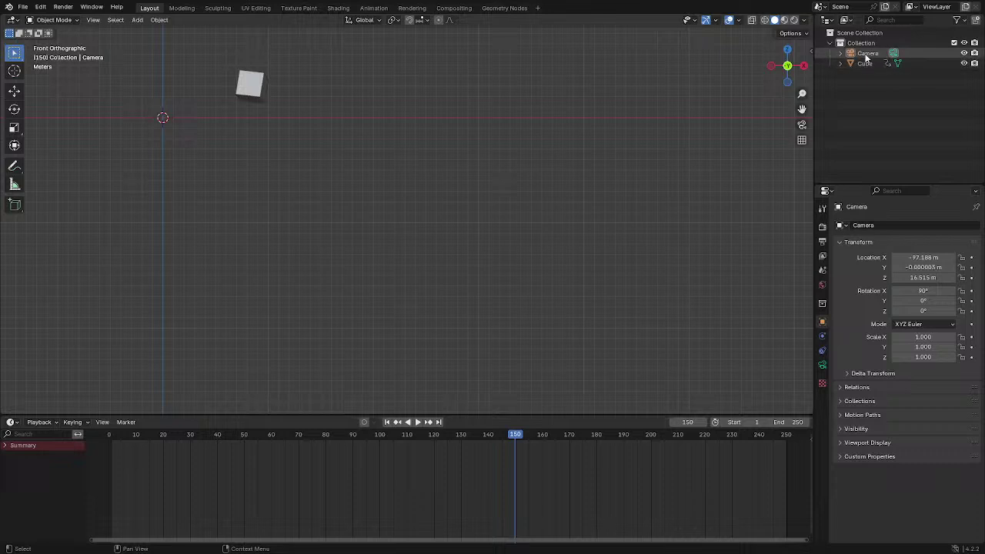
left_click(893, 54)
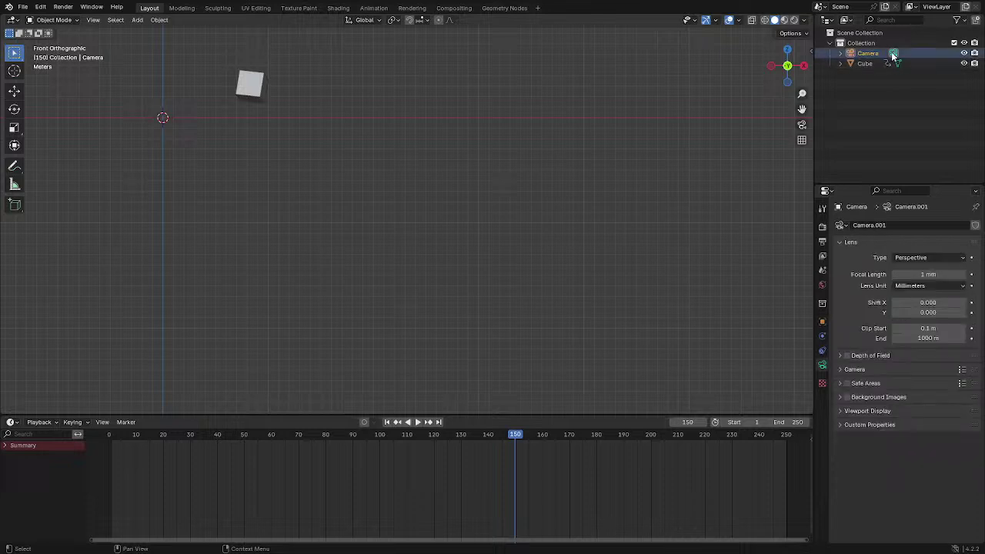